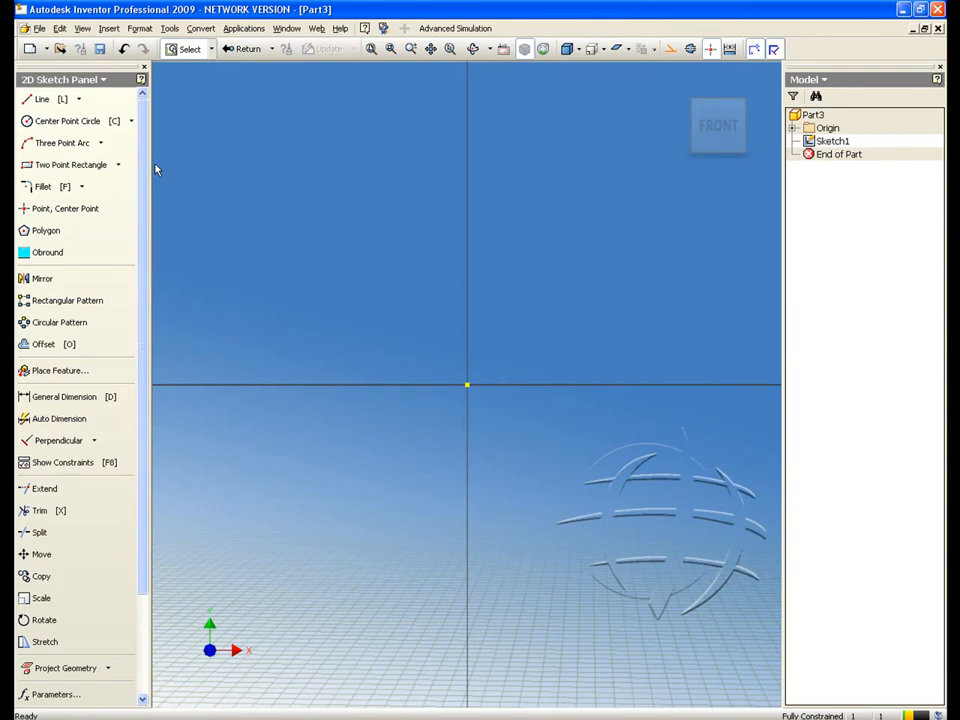
# Sketch two concentric circles centered on the origin, about 1.4 in and 0.9 in in diameter.
pyautogui.press('c')
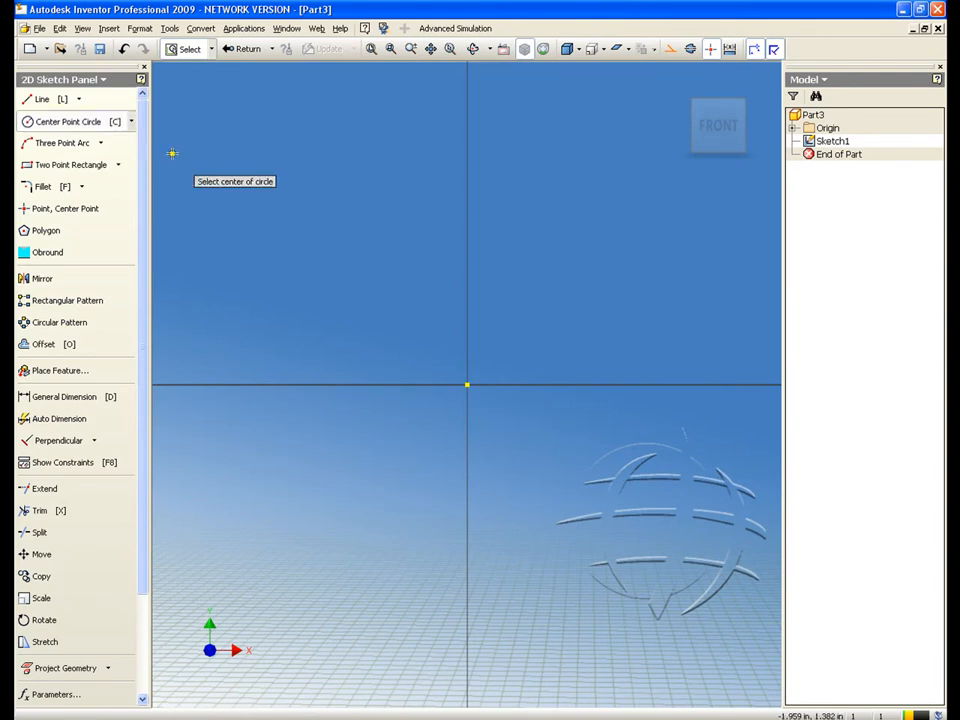
pyautogui.click(466, 384)
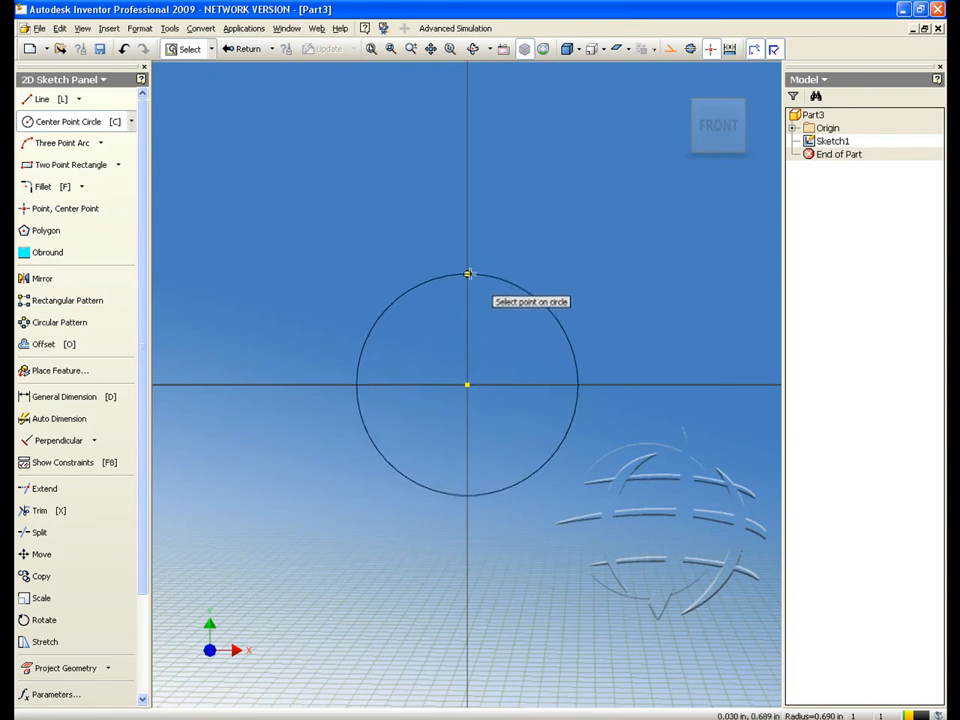
pyautogui.click(466, 273)
pyautogui.click(467, 384)
pyautogui.click(467, 317)
# Sketch two smaller concentric circles on the horizontal axis right of the first pair, the inner one about 0.4 in in diameter.
pyautogui.moveTo(469, 345); pyautogui.dragTo(296, 338, button='middle')
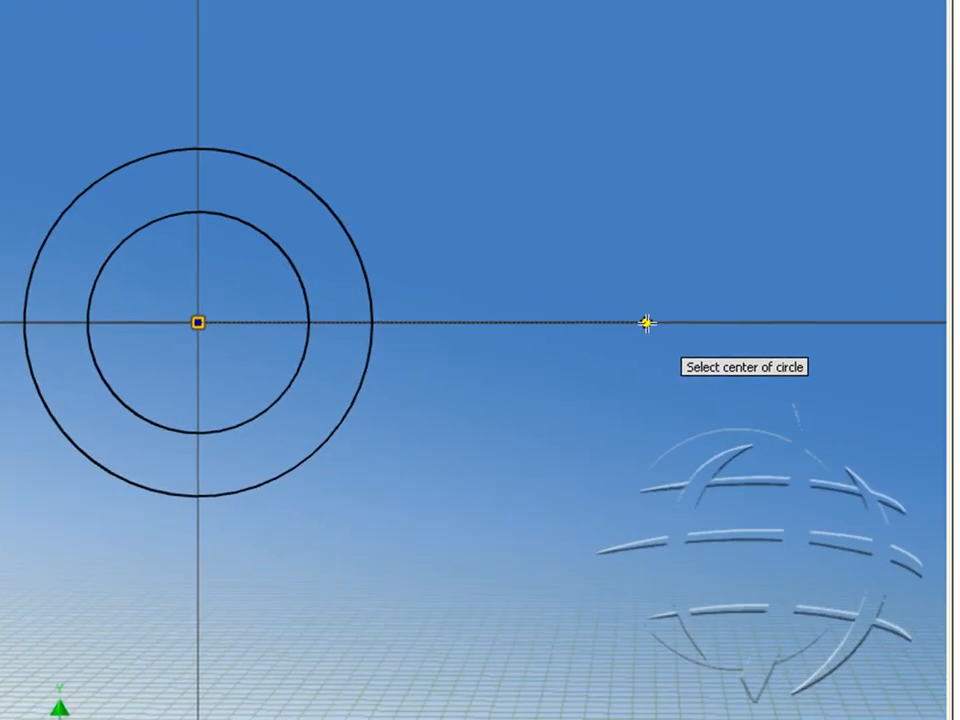
pyautogui.click(594, 369)
pyautogui.click(665, 225)
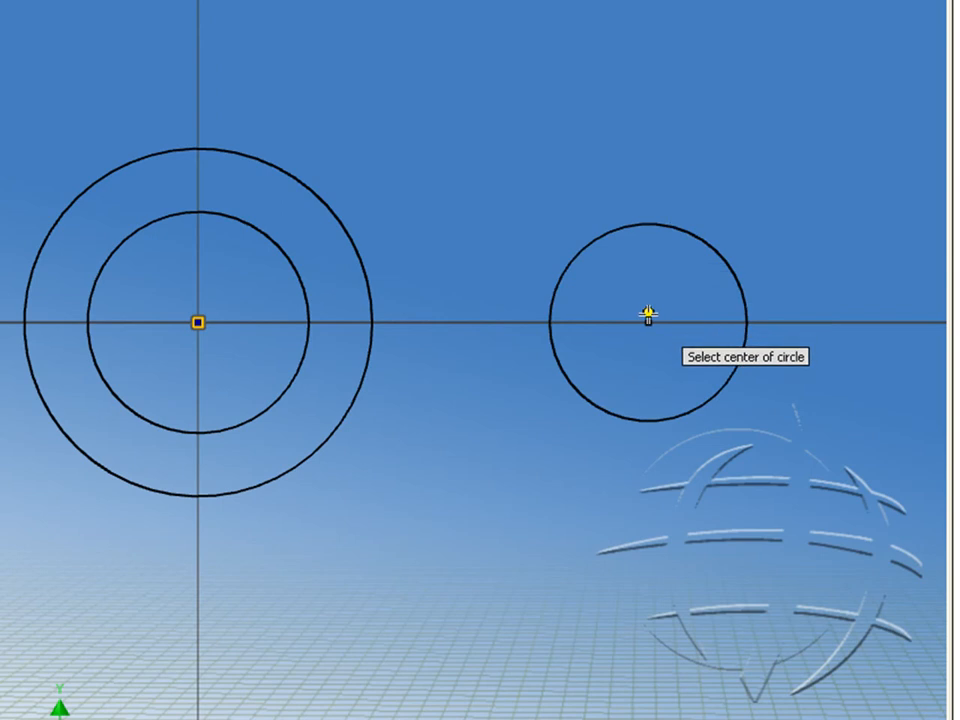
pyautogui.click(648, 321)
pyautogui.click(649, 273)
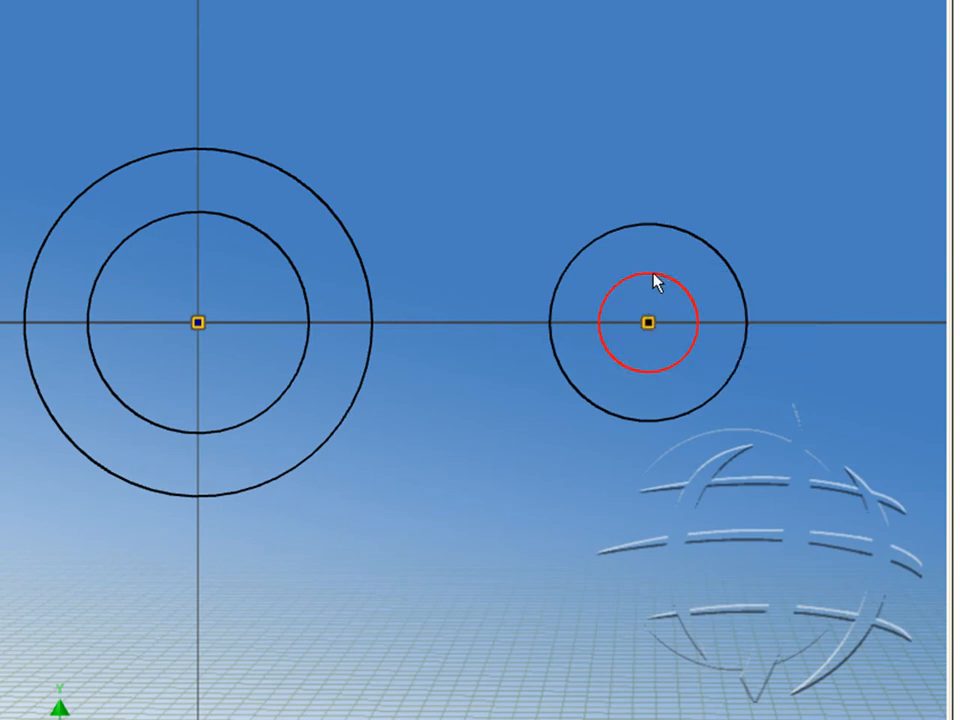
# Connect the outer circles of both pairs with one line across their upper sides and one across their lower sides.
pyautogui.press('l')
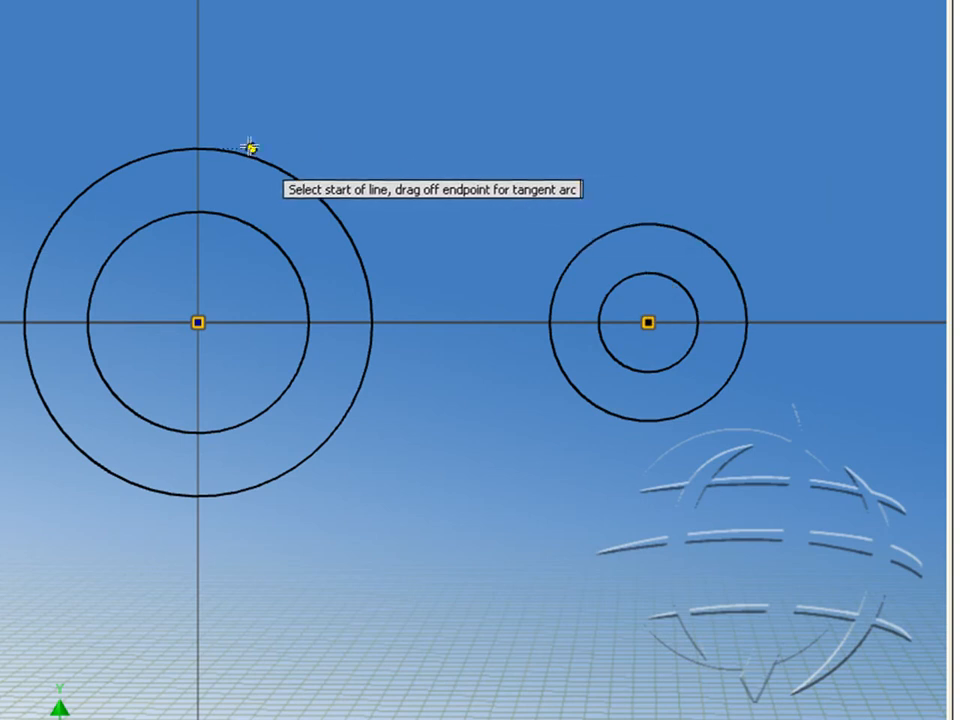
pyautogui.click(199, 149)
pyautogui.click(648, 222)
pyautogui.click(647, 420)
pyautogui.click(253, 488)
# Dimension the diameter of the outer circle at the origin as 2 in.
pyautogui.press('d')
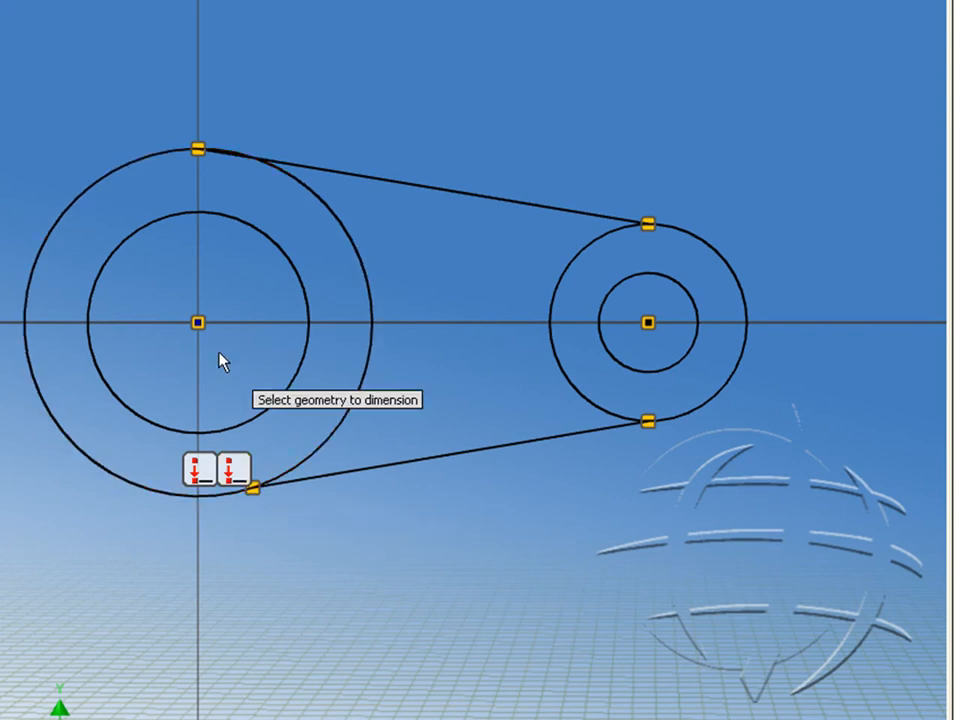
pyautogui.click(141, 168)
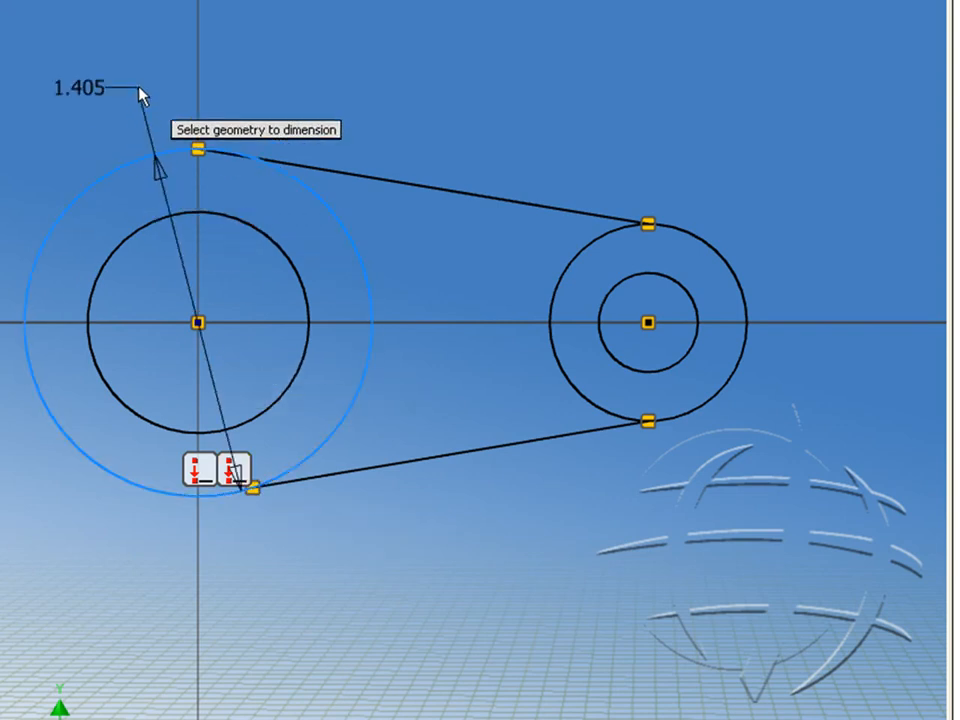
pyautogui.click(141, 95)
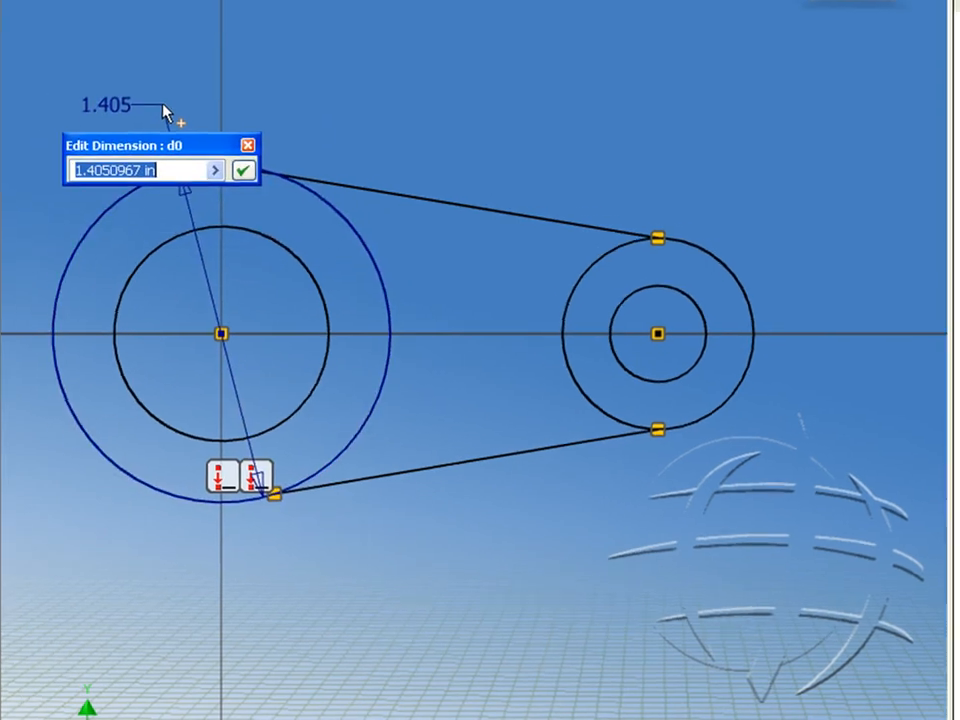
pyautogui.write('2')
pyautogui.press('Return')
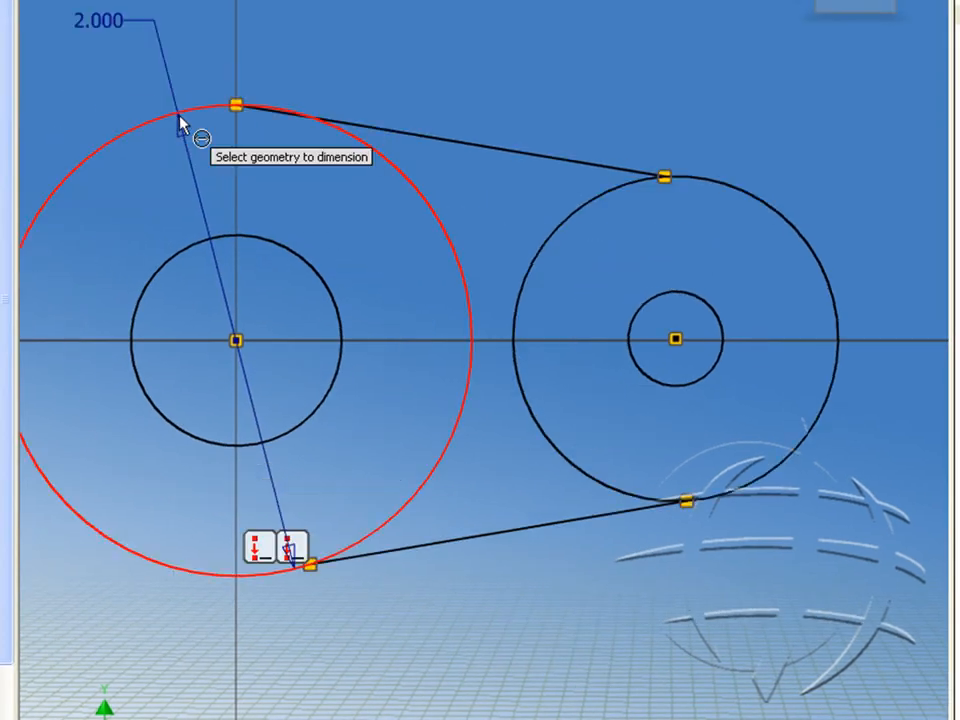
# Dimension the inner circle at the origin as half the outer circle's diameter by referencing that dimension (d0/2).
pyautogui.click(174, 261)
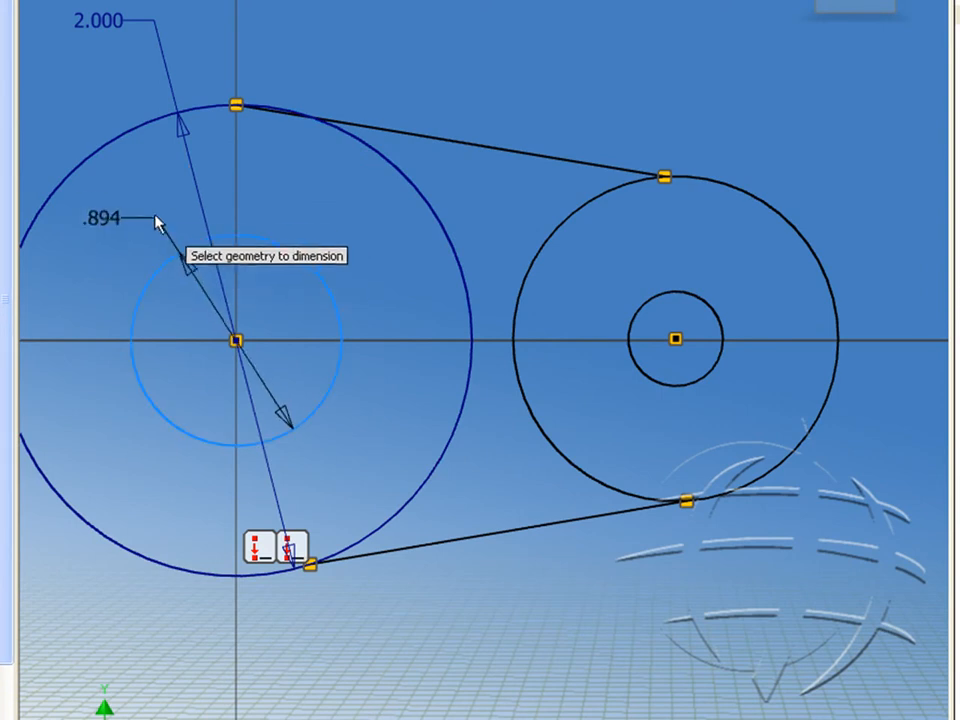
pyautogui.click(140, 197)
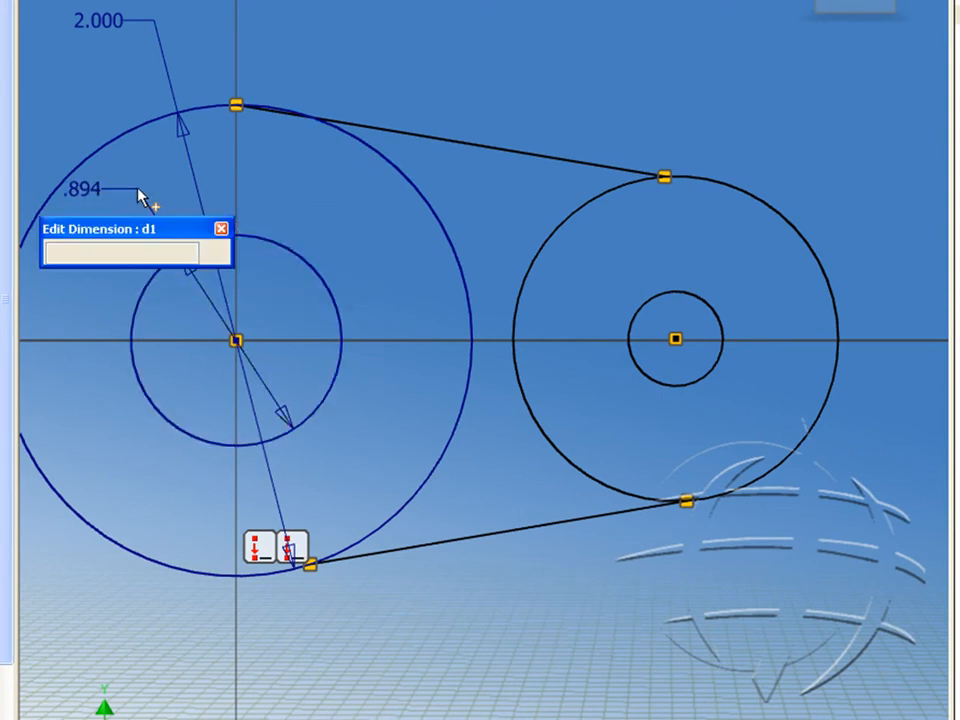
pyautogui.click(119, 21)
pyautogui.write('/2')
pyautogui.press('Return')
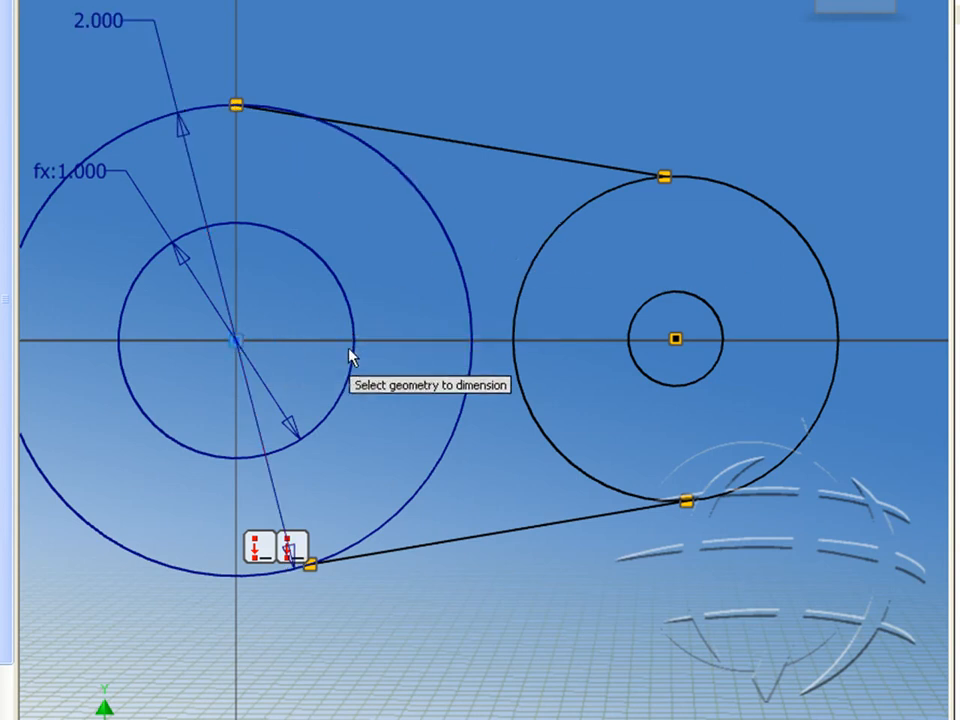
# Dimension the horizontal distance between the centers of the two circle pairs as 3 in.
pyautogui.click(675, 341)
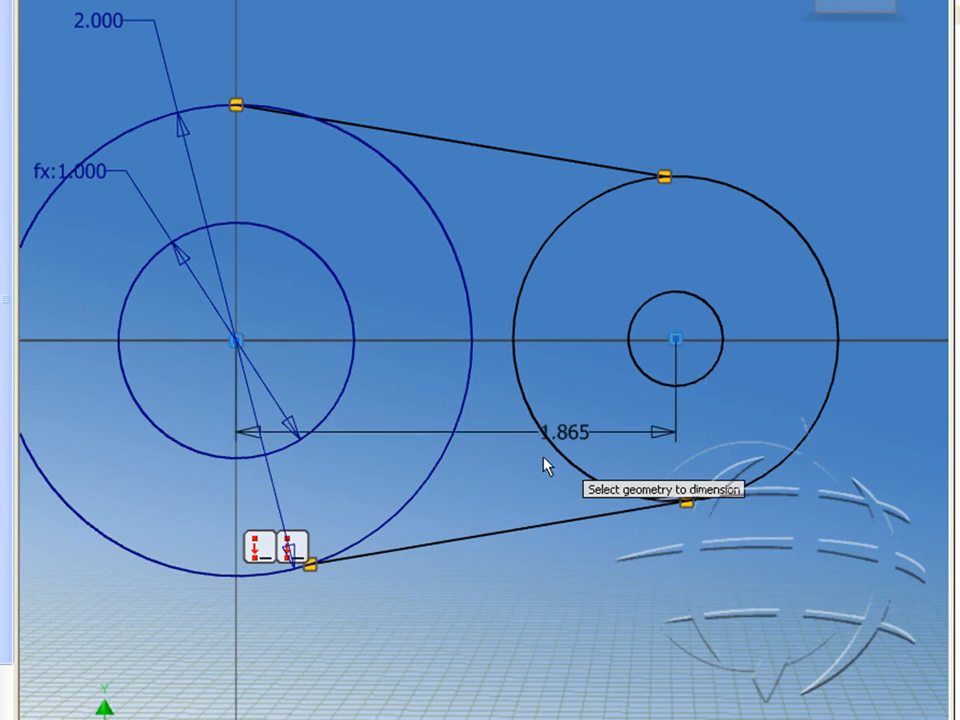
pyautogui.click(447, 697)
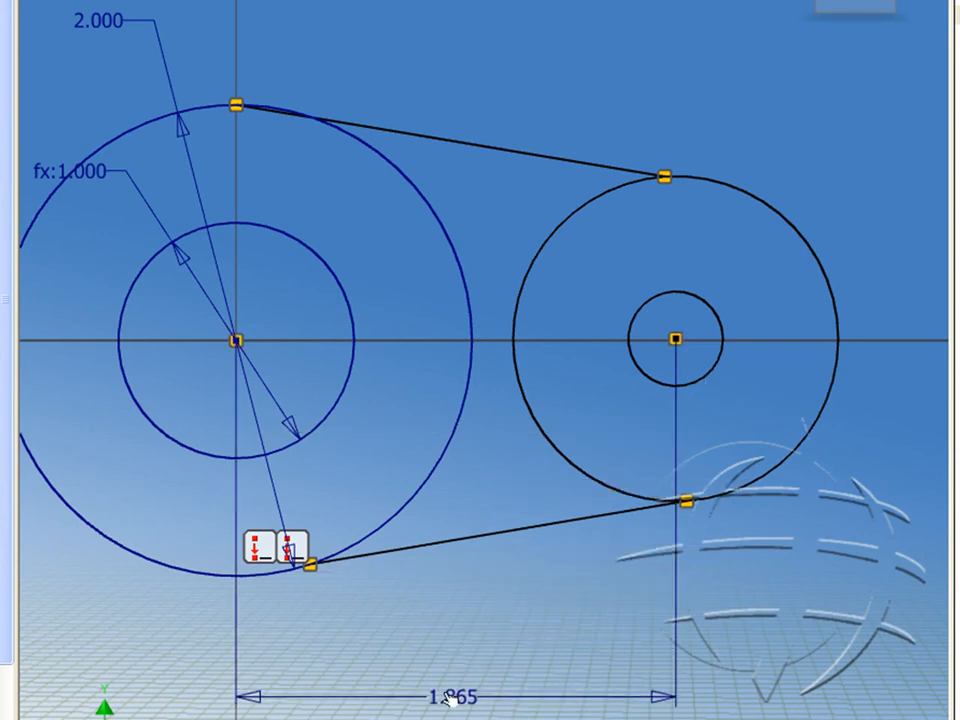
pyautogui.write('3')
pyautogui.press('Return')
# Dimension the diameter of the outer circle of the smaller pair as 1 in.
pyautogui.scroll(4, 447, 699)
pyautogui.moveTo(447, 699); pyautogui.dragTo(388, 506, button='middle')
pyautogui.click(500, 293)
pyautogui.click(495, 253)
pyautogui.write('1')
pyautogui.press('Return')
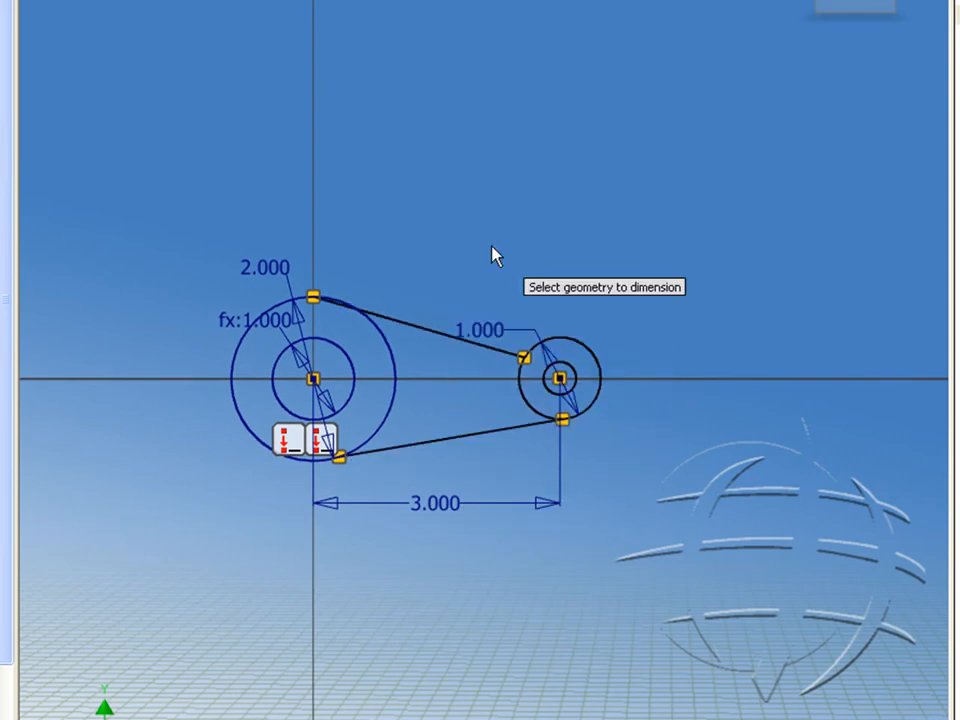
# Dimension the inner circle of the smaller pair as half its outer circle's diameter using the expression d3/2.
pyautogui.click(574, 379)
pyautogui.click(635, 320)
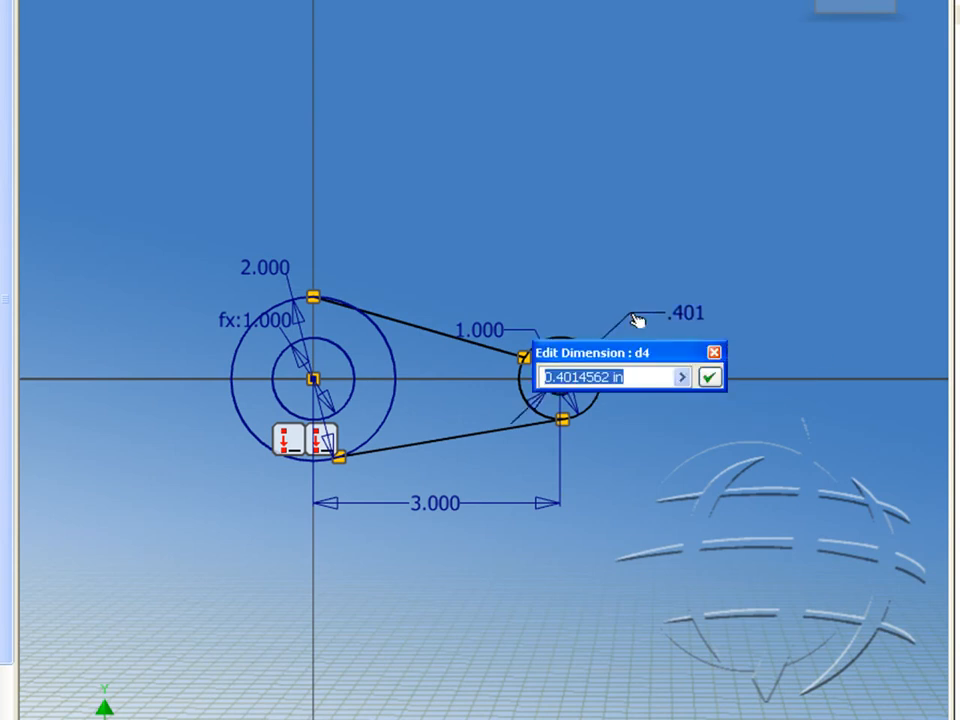
pyautogui.click(489, 332)
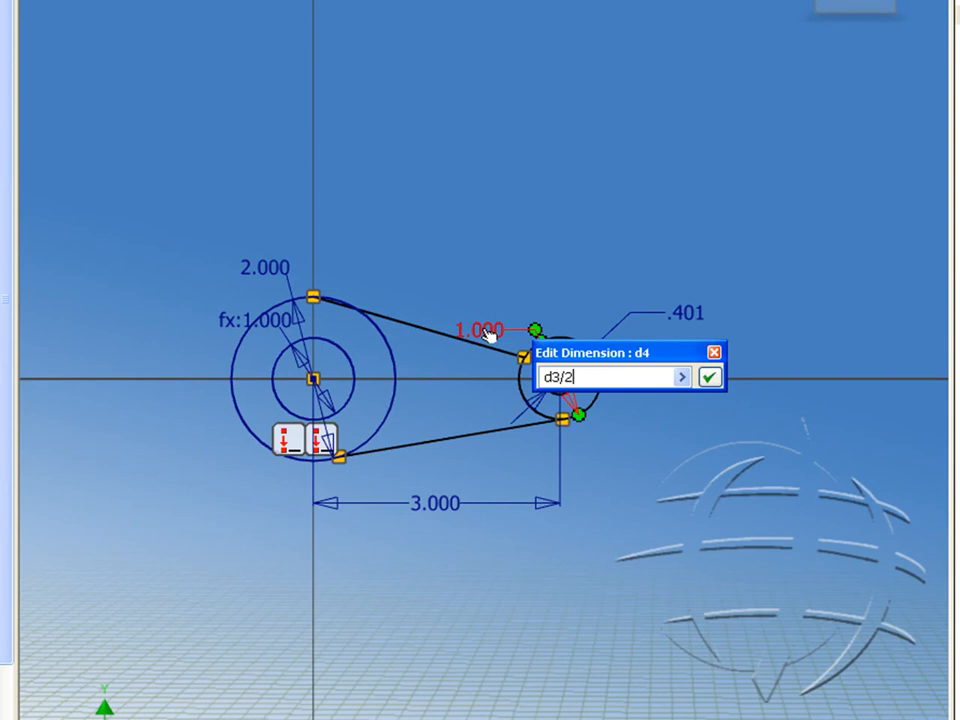
pyautogui.write('/2')
pyautogui.press('Return')
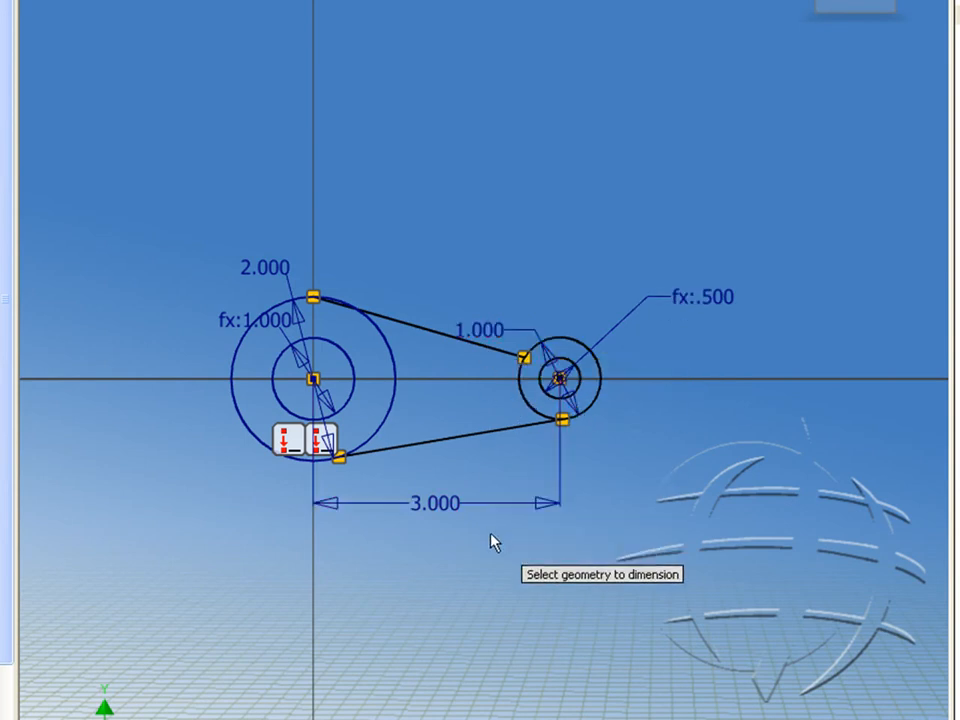
# Apply Tangent constraints between the upper connecting line and the outer circles of both pairs.
pyautogui.scroll(-2, 493, 541)
pyautogui.scroll(3, 493, 541)
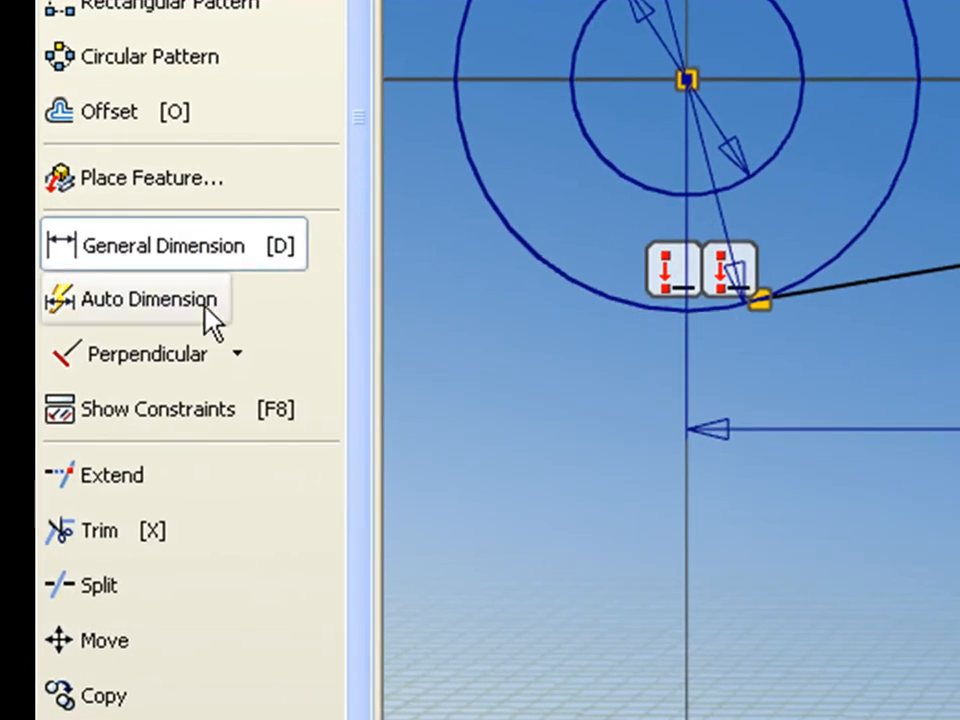
pyautogui.click(237, 354)
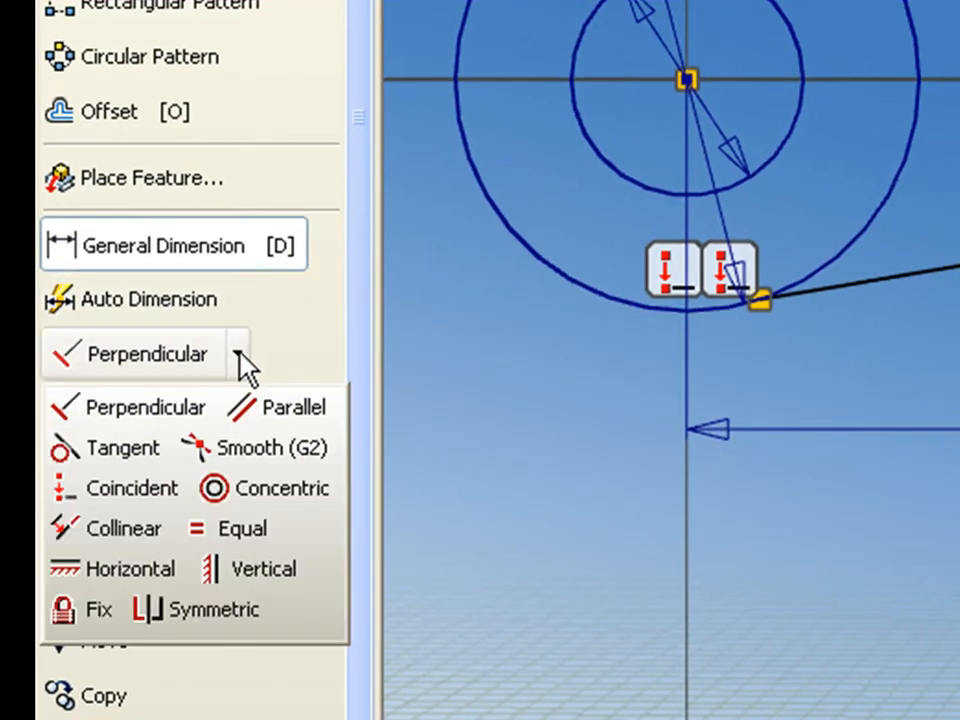
pyautogui.click(143, 448)
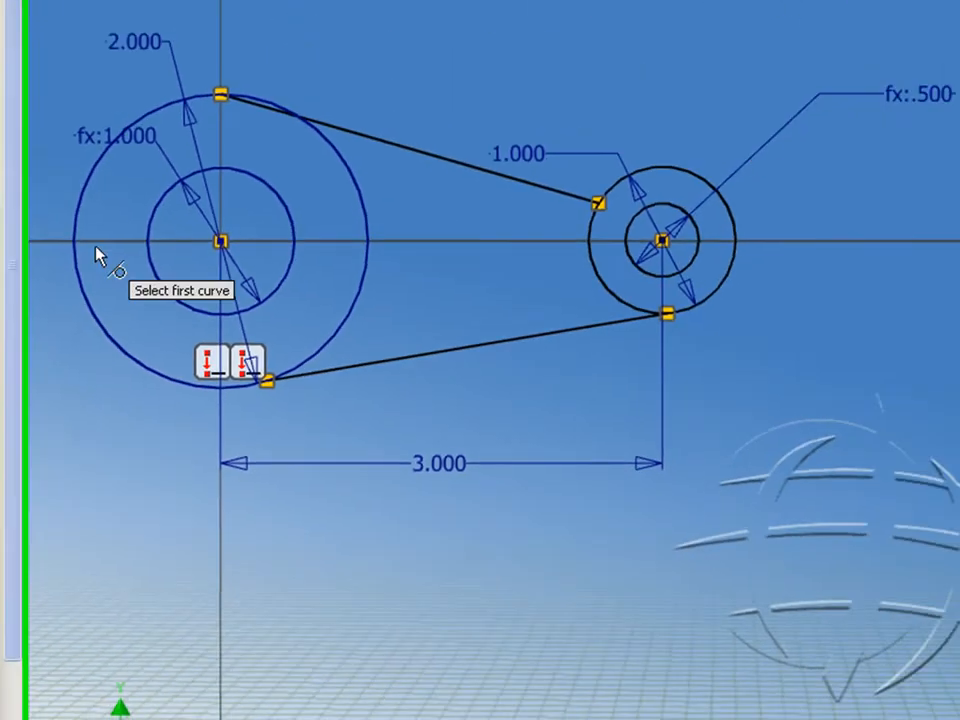
pyautogui.click(296, 153)
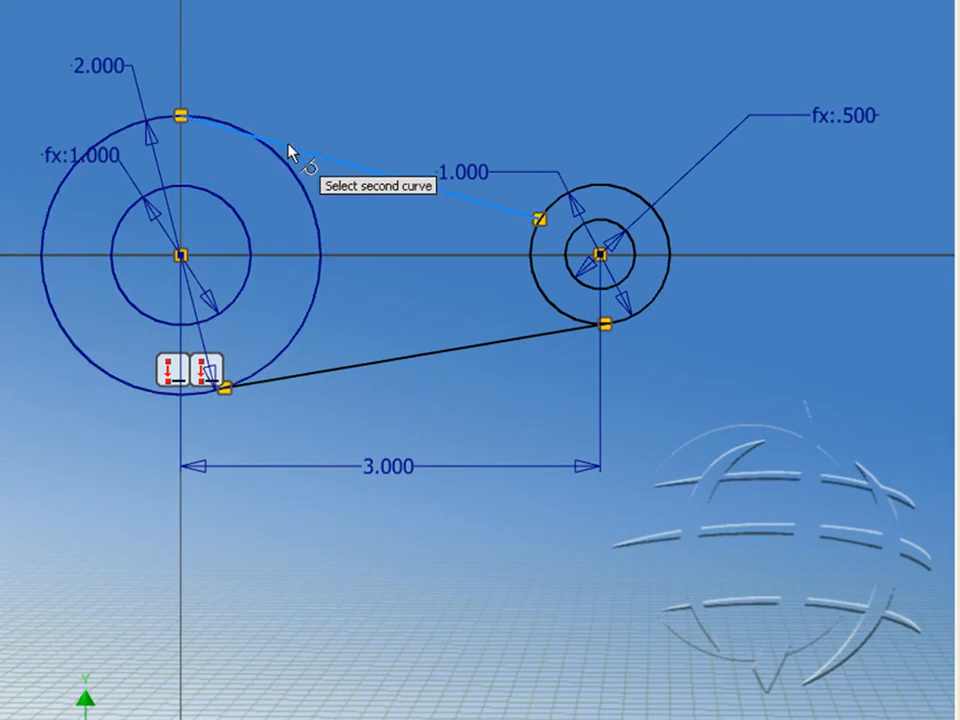
pyautogui.click(279, 162)
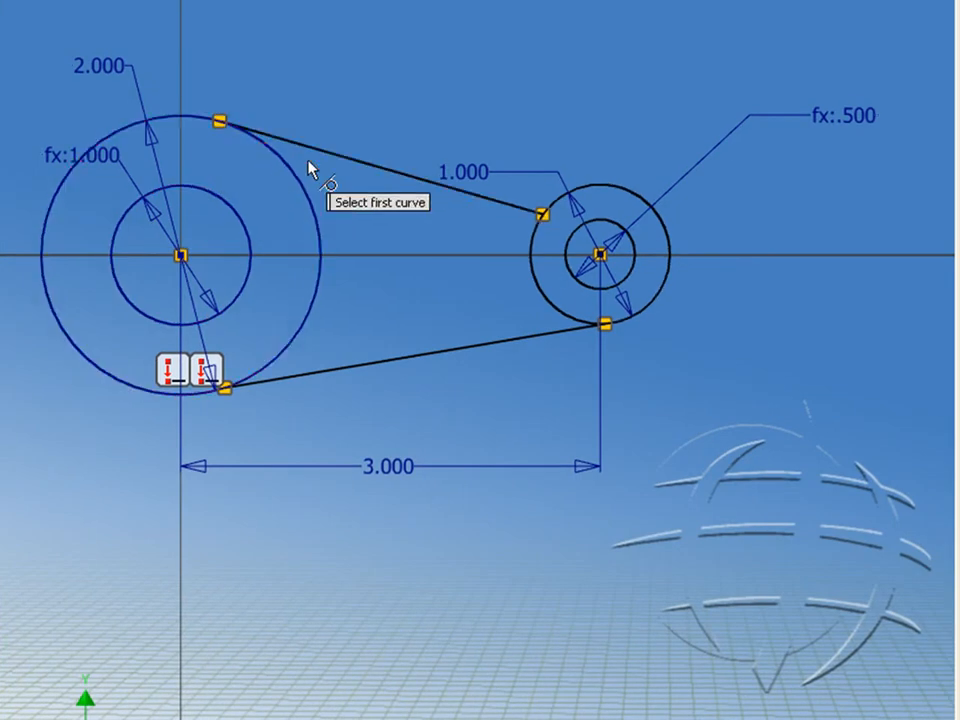
pyautogui.click(467, 194)
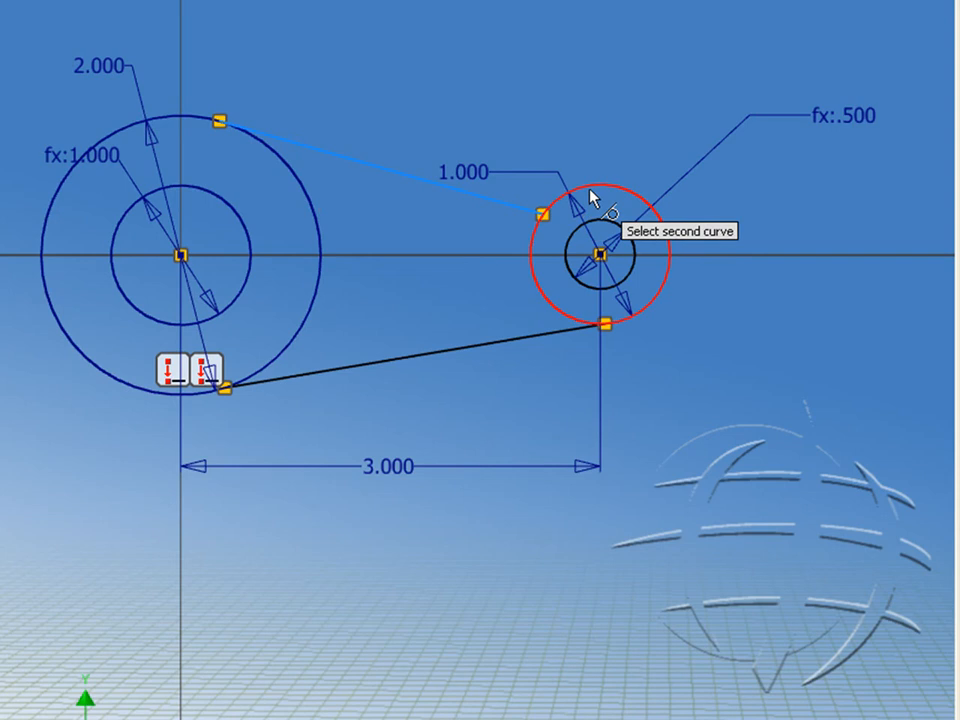
pyautogui.click(591, 196)
# Apply Tangent constraints between the lower connecting line and the outer circles of both pairs.
pyautogui.click(551, 357)
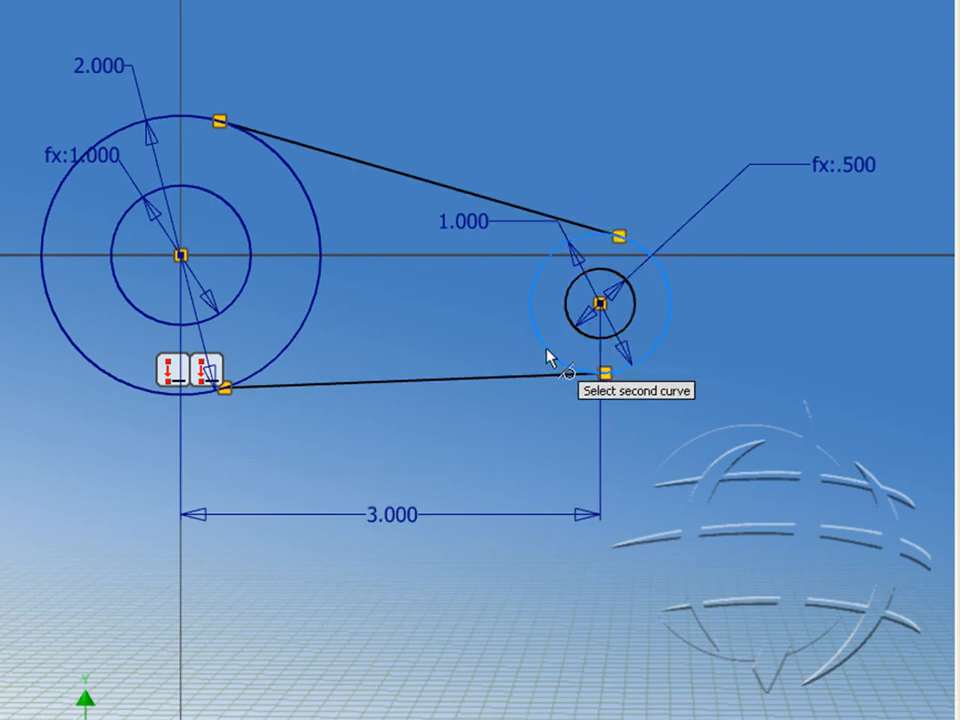
pyautogui.click(539, 377)
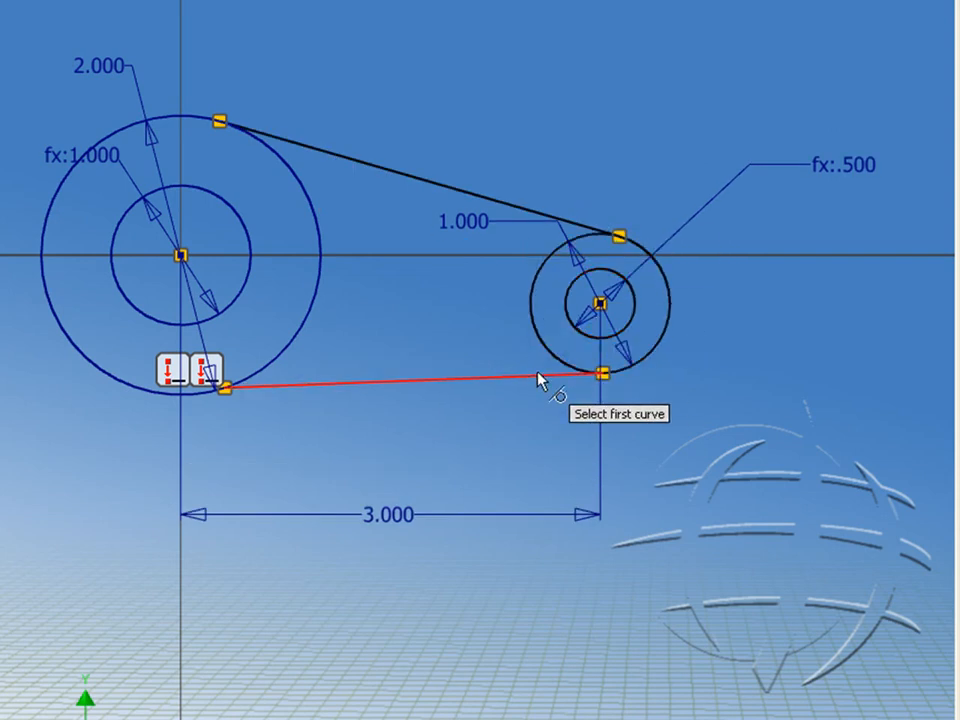
pyautogui.click(267, 371)
pyautogui.click(266, 388)
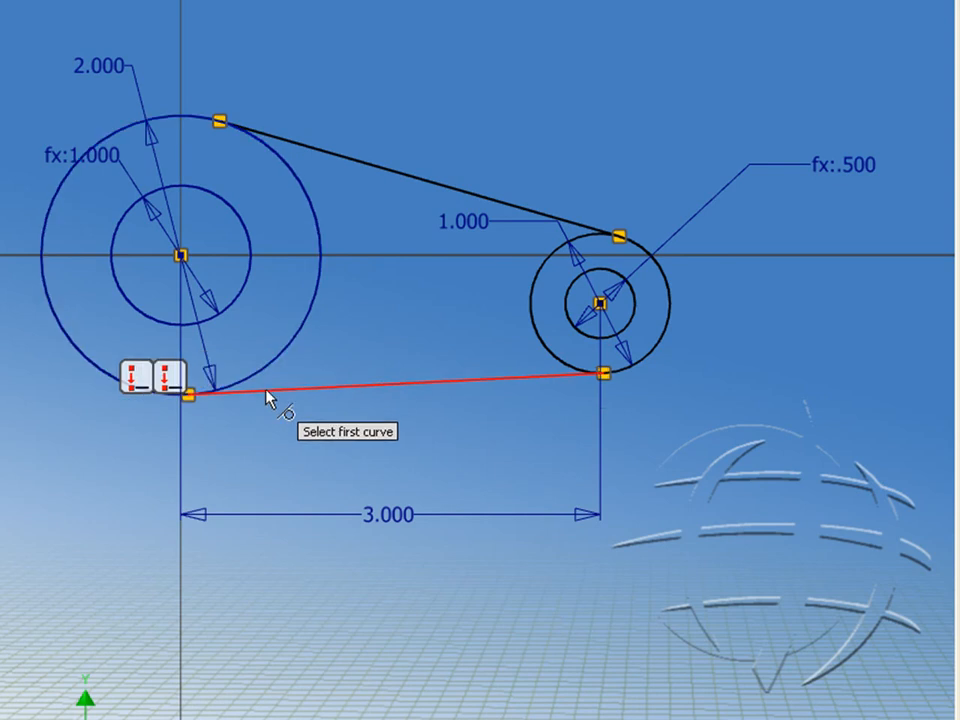
pyautogui.press('Escape')
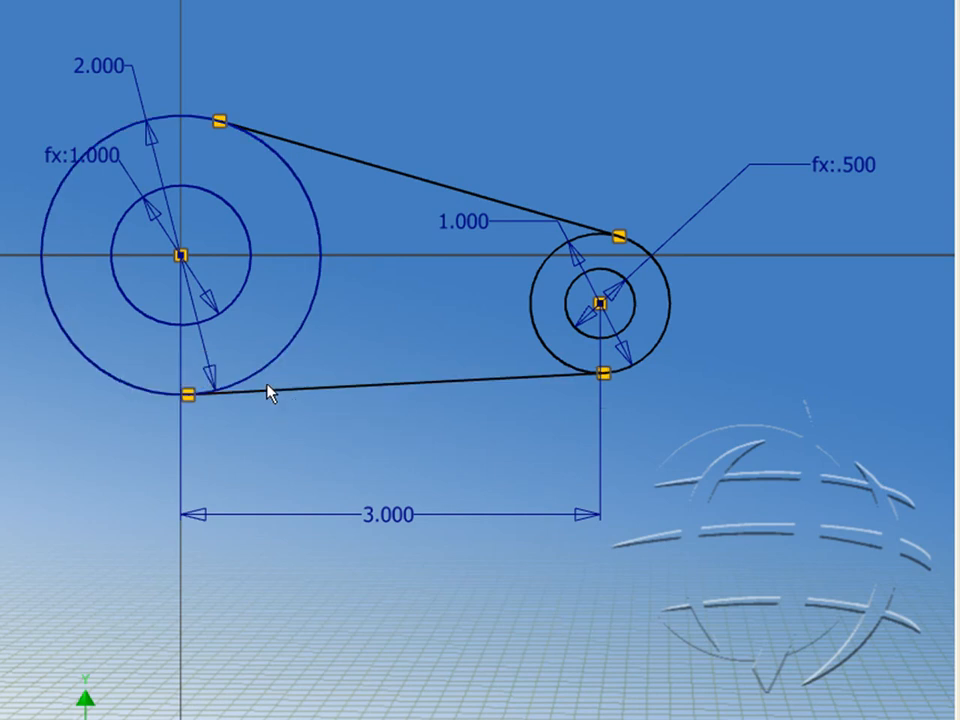
# Move the smaller circle pair above the axis to test its freedom, and align both pairs' centers with a Horizontal constraint.
pyautogui.moveTo(599, 305); pyautogui.dragTo(588, 95)
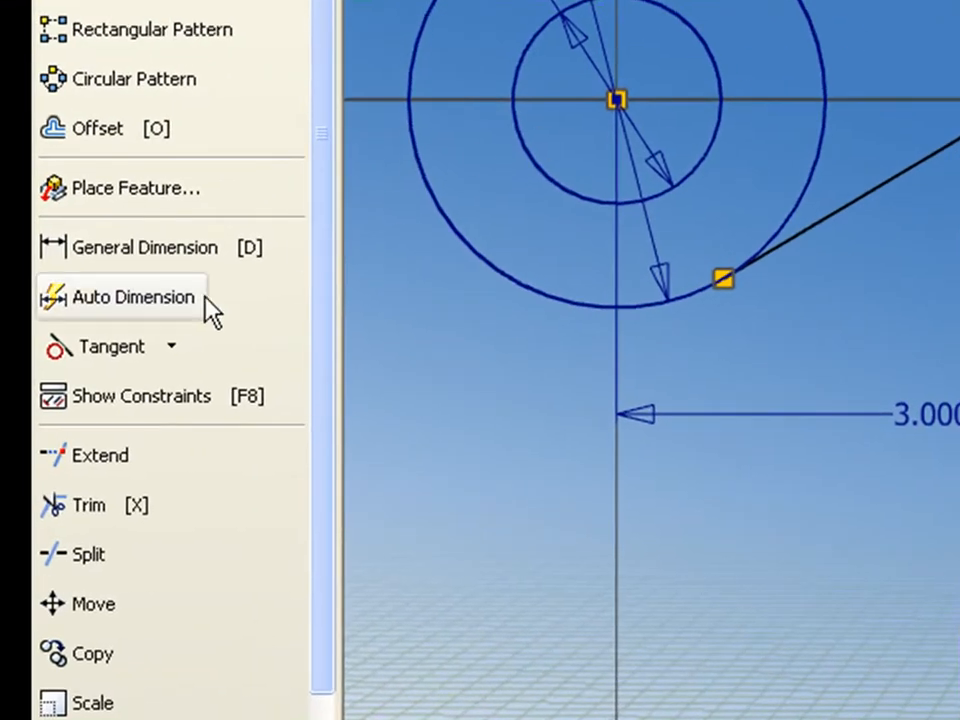
pyautogui.click(171, 345)
pyautogui.click(110, 541)
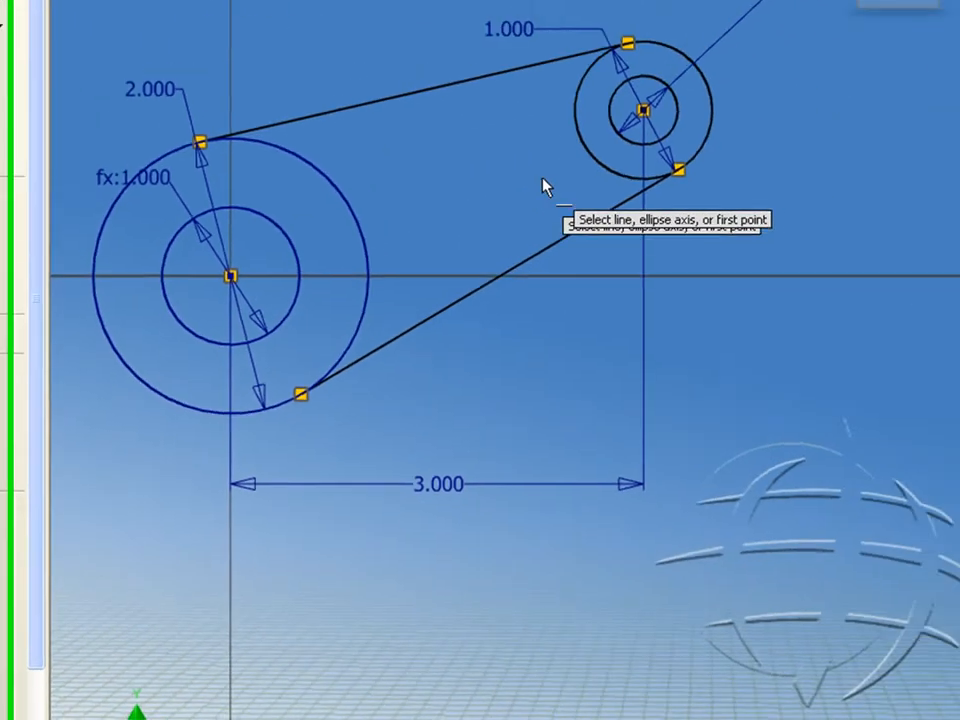
pyautogui.click(608, 126)
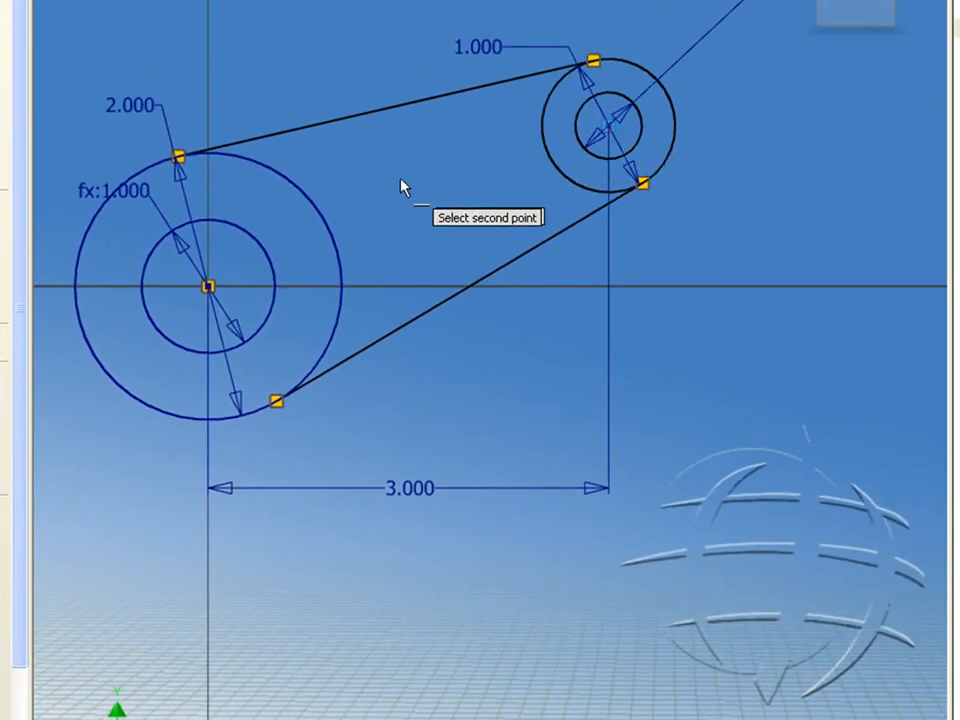
pyautogui.click(208, 288)
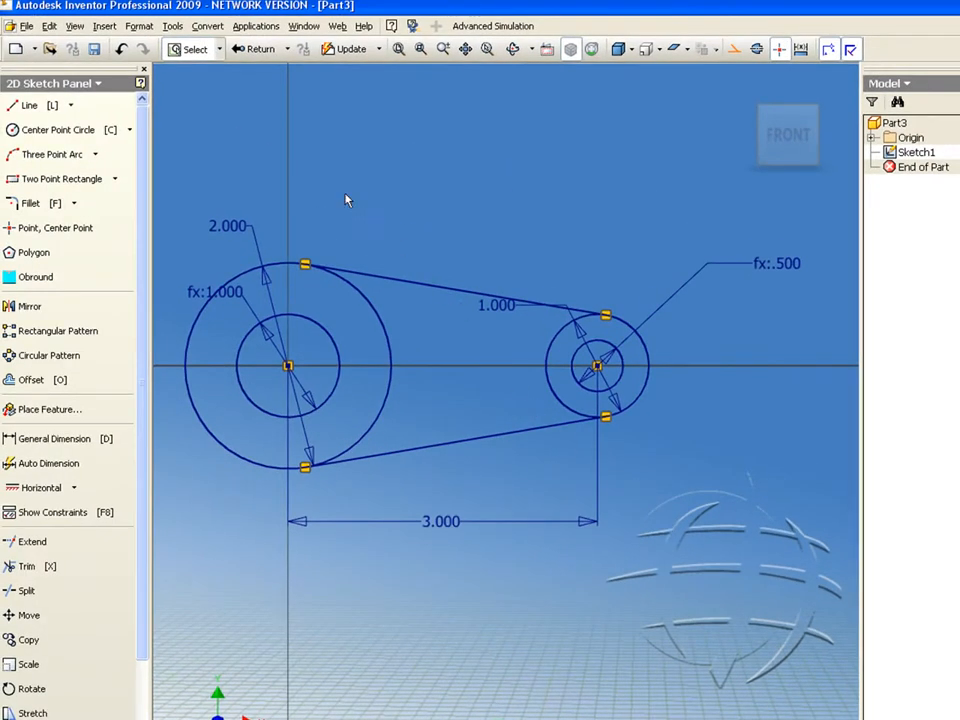
# Finish the sketch and extrude the link profile by .25 in, leaving both inner circles open as holes.
pyautogui.click(258, 52)
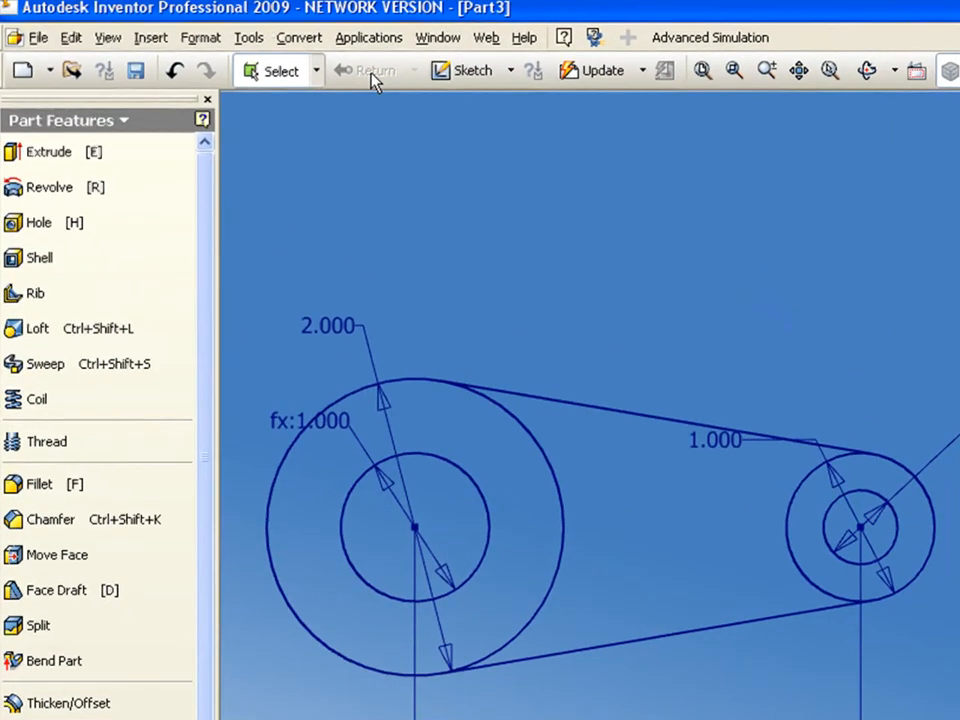
pyautogui.press('e')
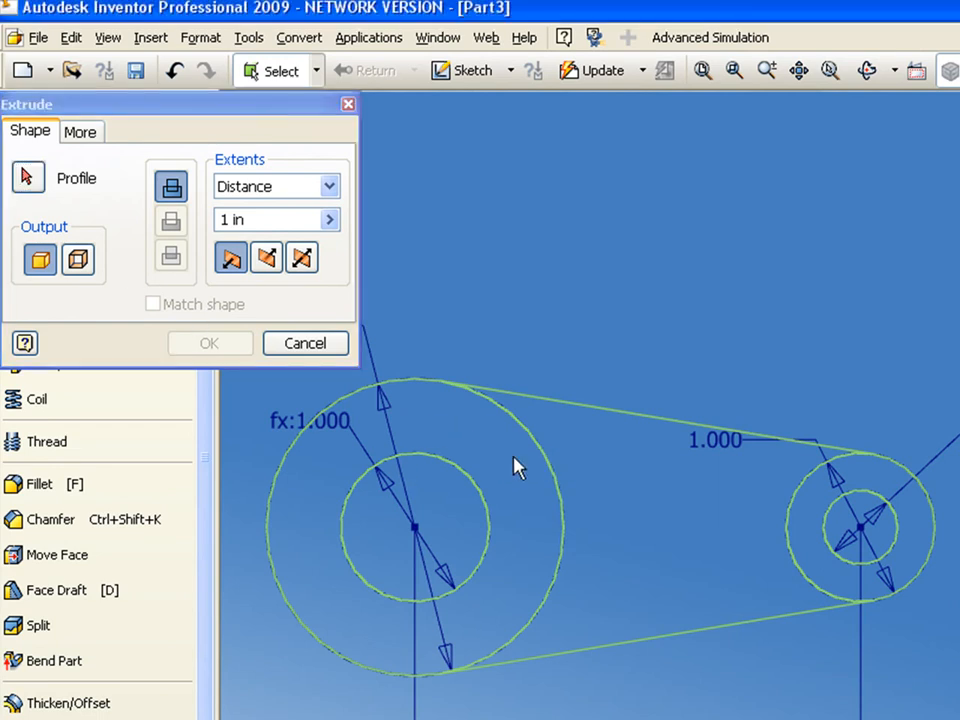
pyautogui.click(41, 192)
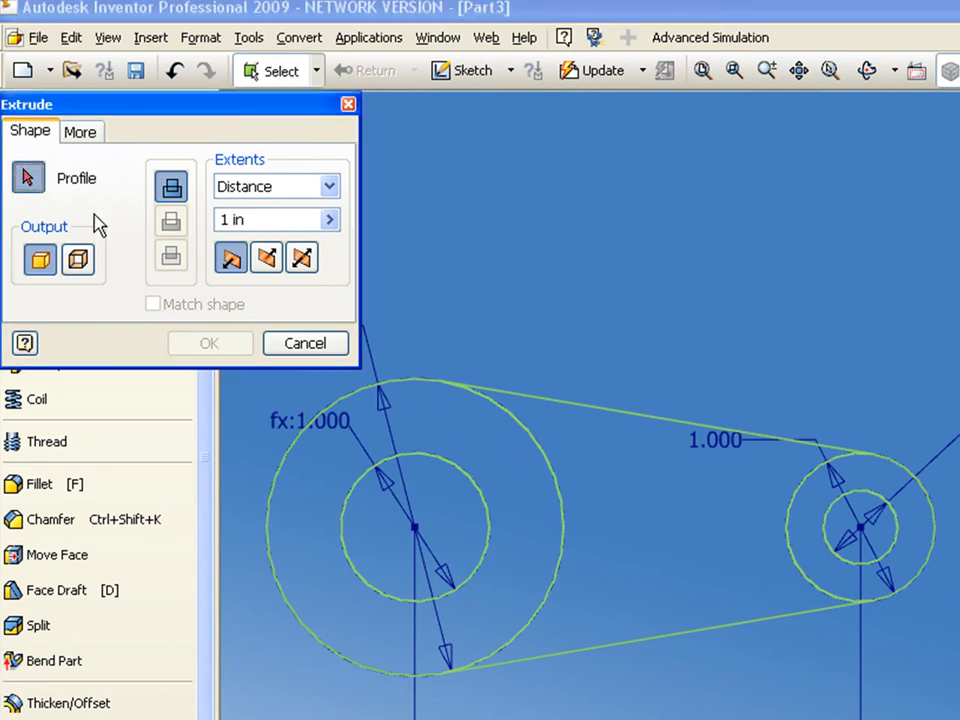
pyautogui.click(548, 443)
pyautogui.click(591, 446)
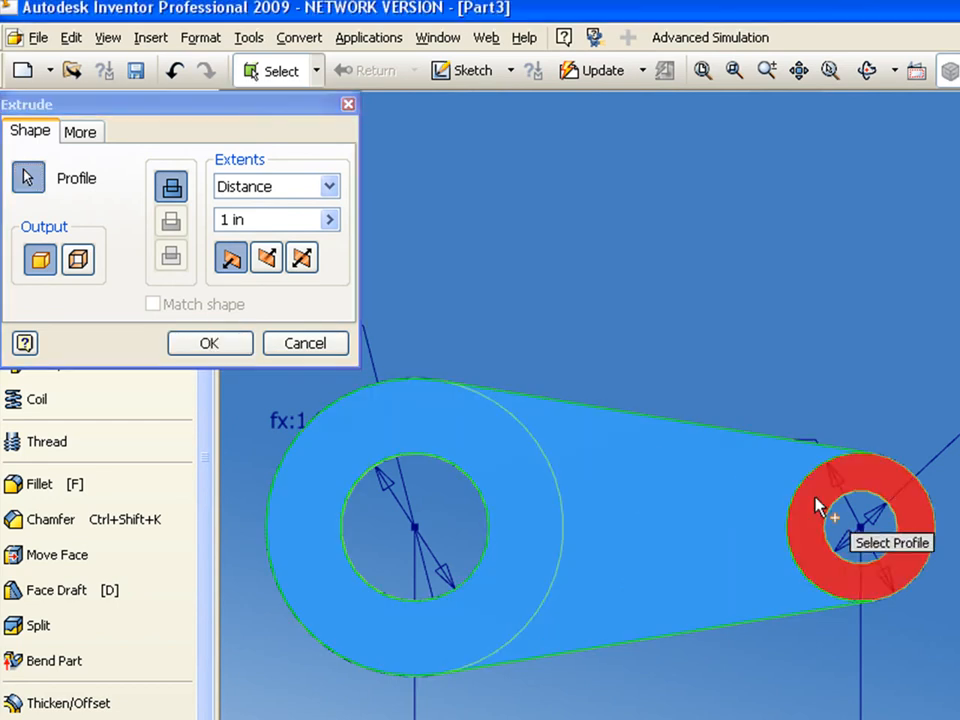
pyautogui.click(816, 506)
pyautogui.moveTo(264, 220); pyautogui.dragTo(213, 222)
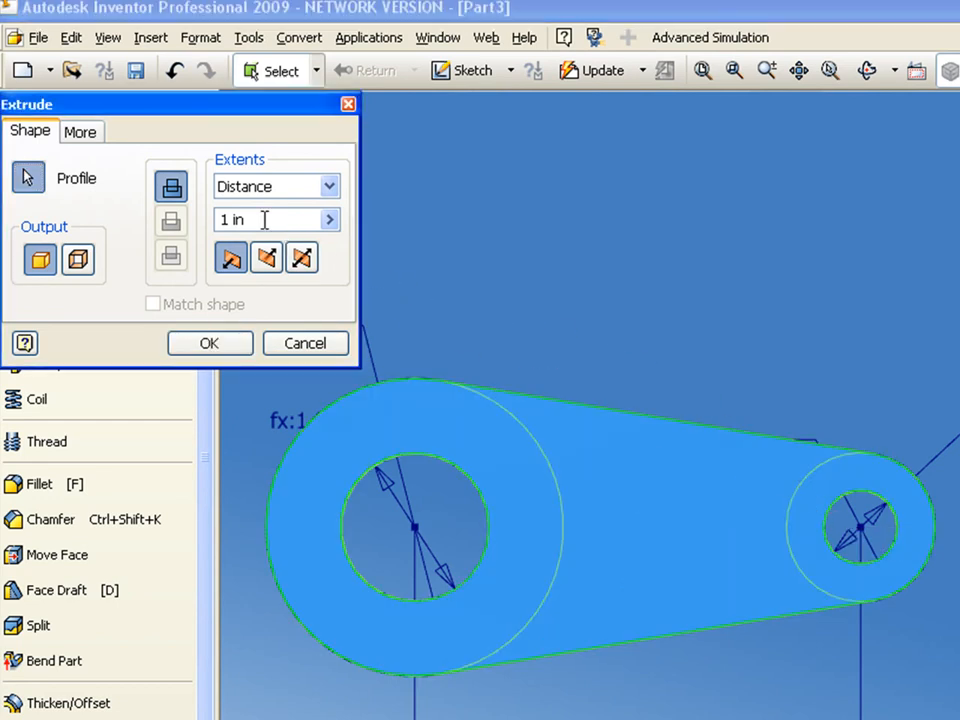
pyautogui.write('.2')
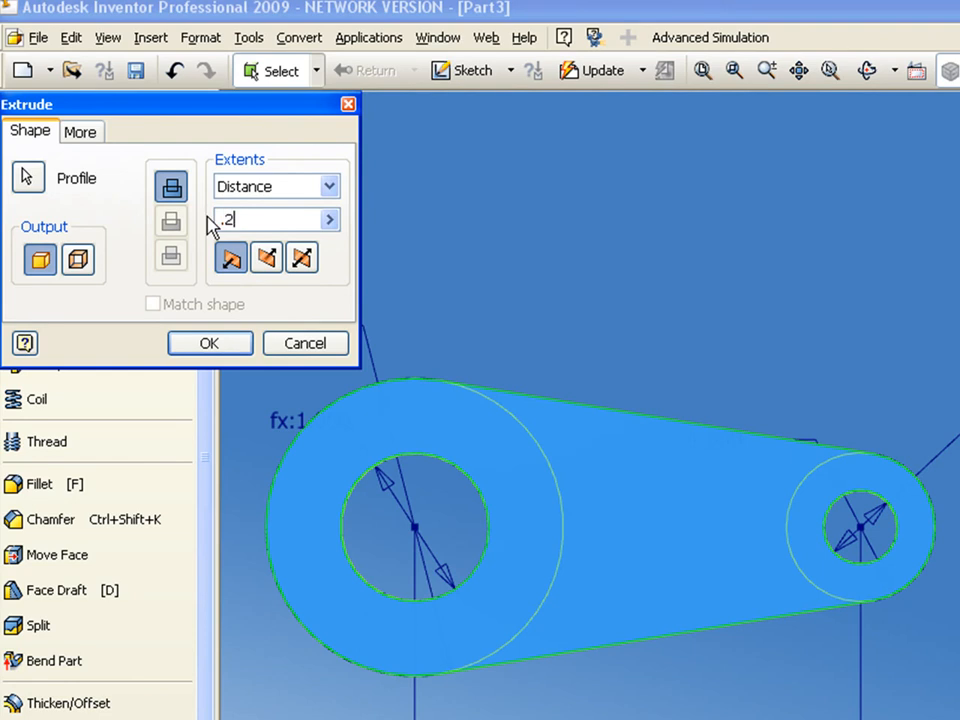
pyautogui.write('5')
pyautogui.press('Return')
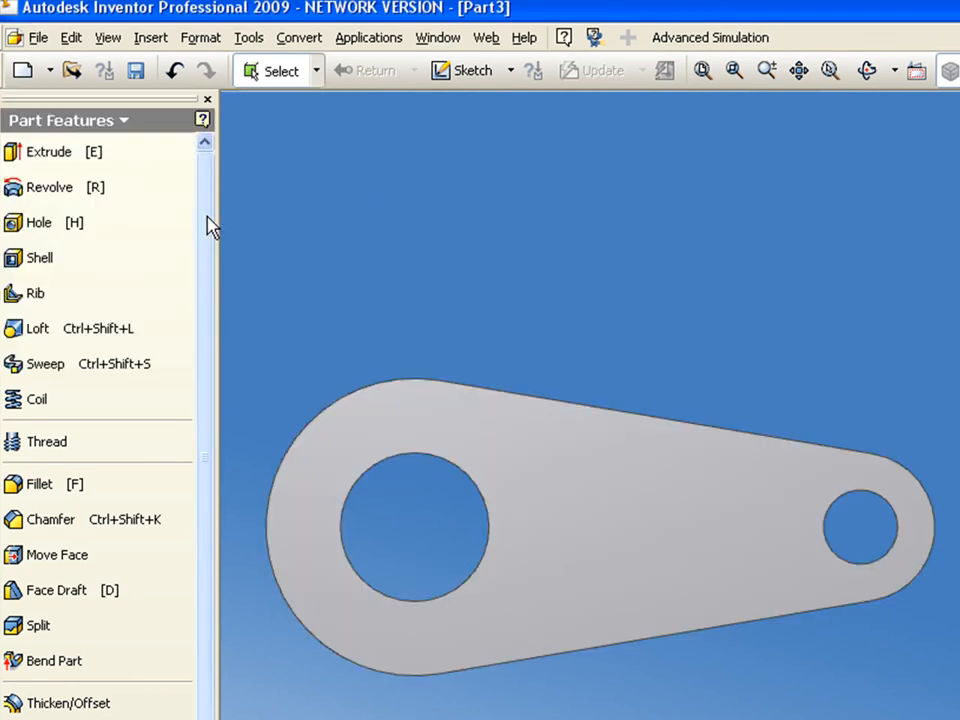
# Start a stress analysis of the extruded link and assign Steel, Mild as its material.
pyautogui.scroll(-2, 556, 527)
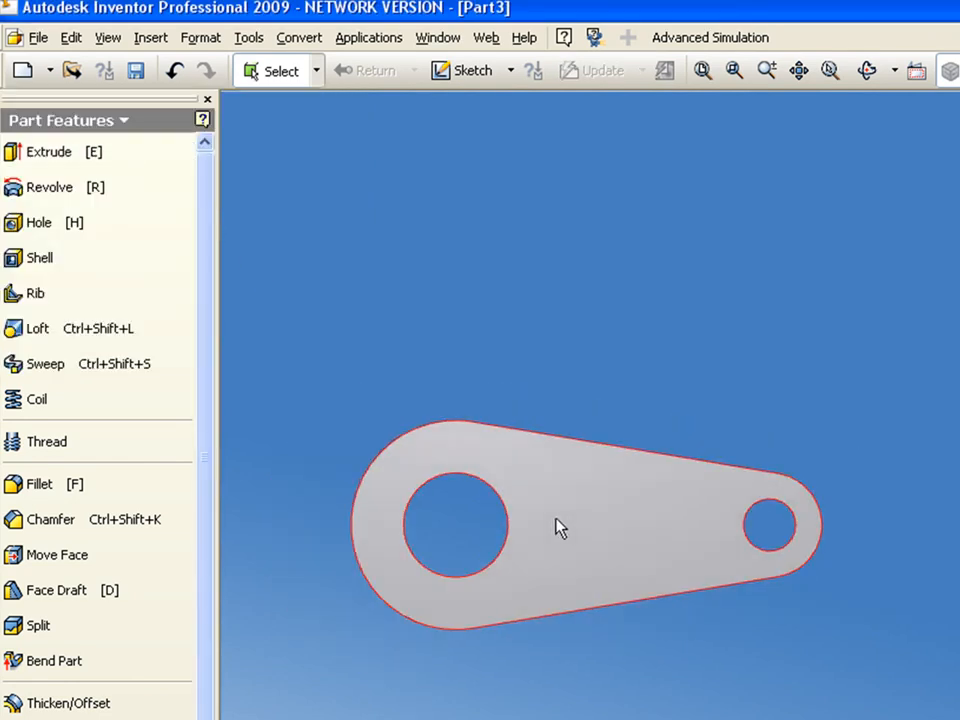
pyautogui.press('F4')
pyautogui.moveTo(574, 534); pyautogui.dragTo(451, 599)
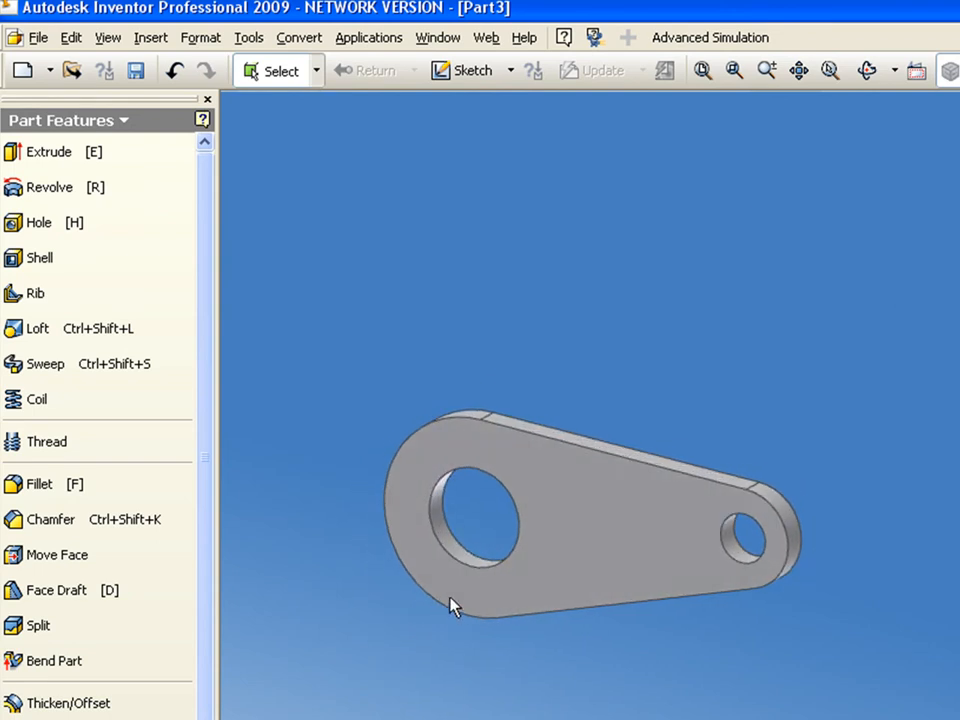
pyautogui.click(368, 38)
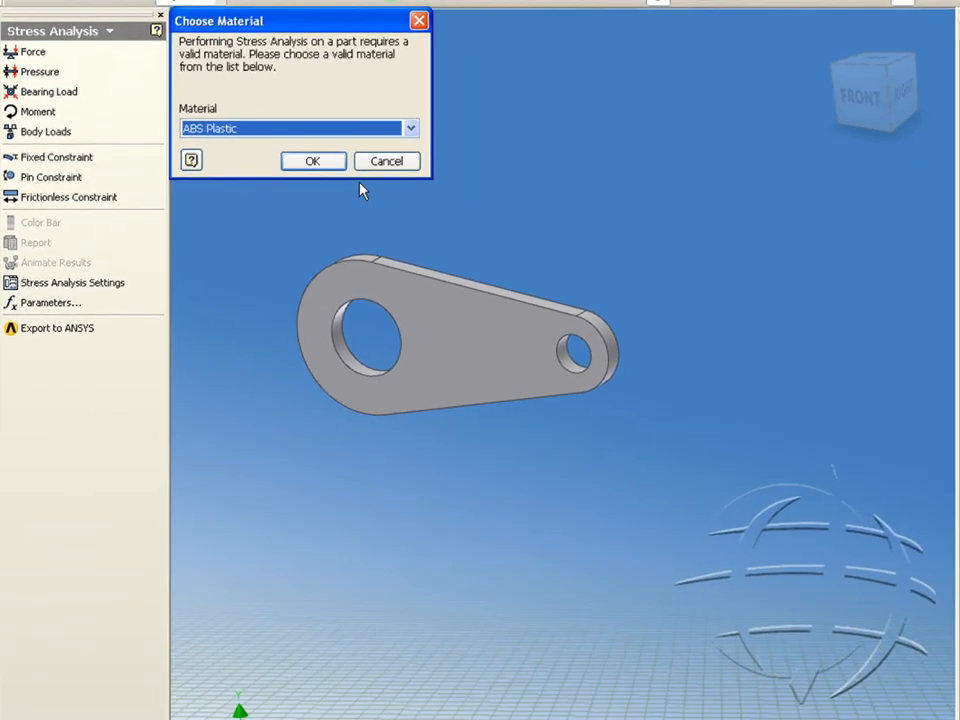
pyautogui.click(410, 130)
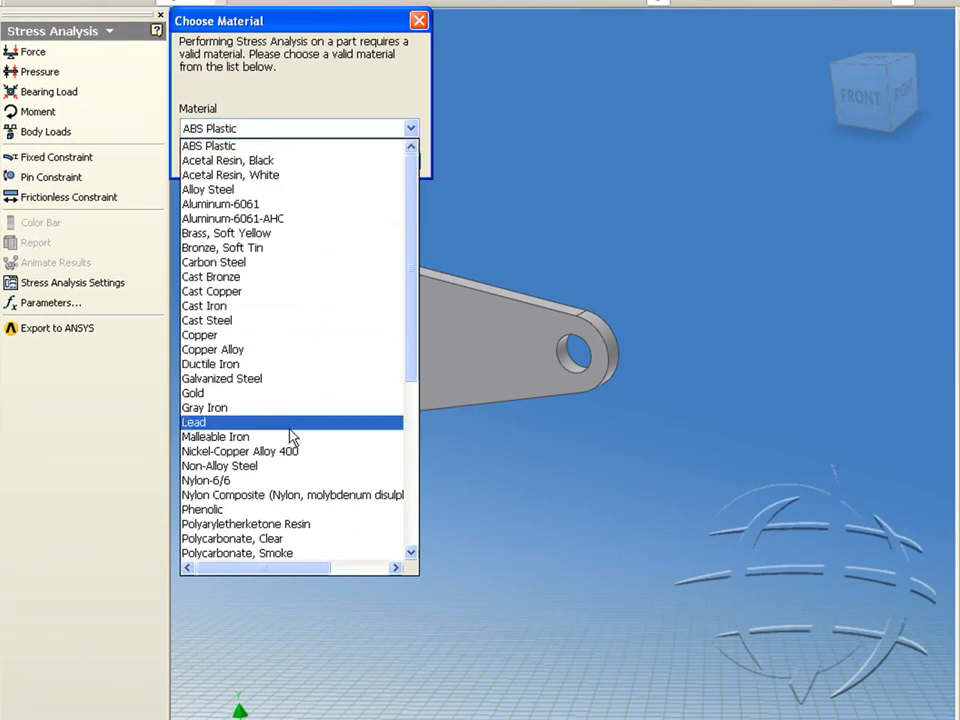
pyautogui.scroll(-2, 244, 543)
pyautogui.scroll(-1, 244, 549)
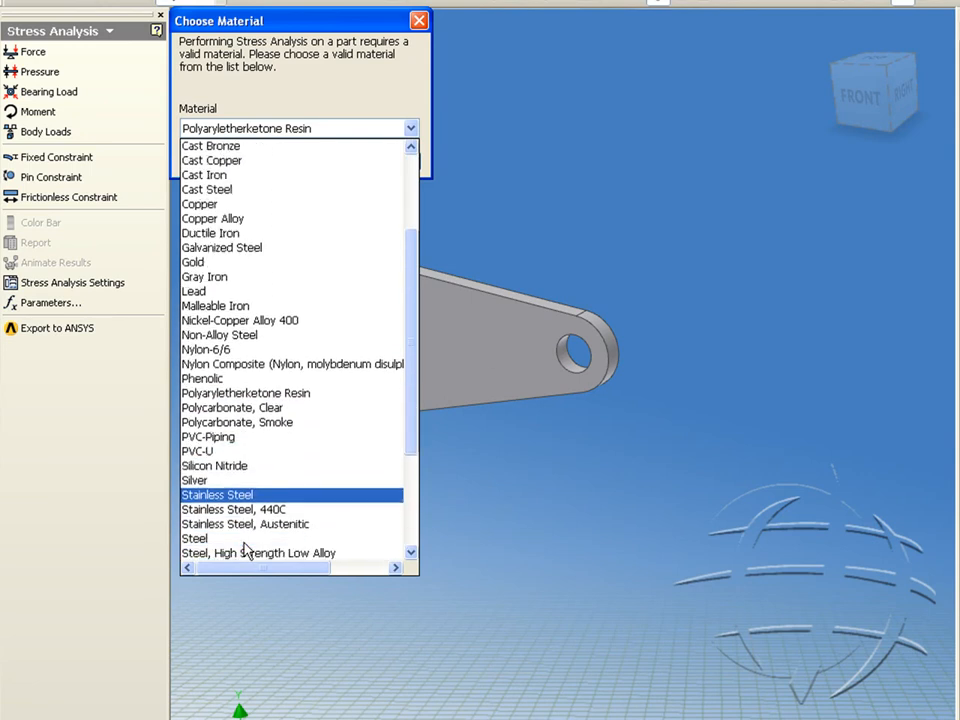
pyautogui.scroll(-1, 244, 547)
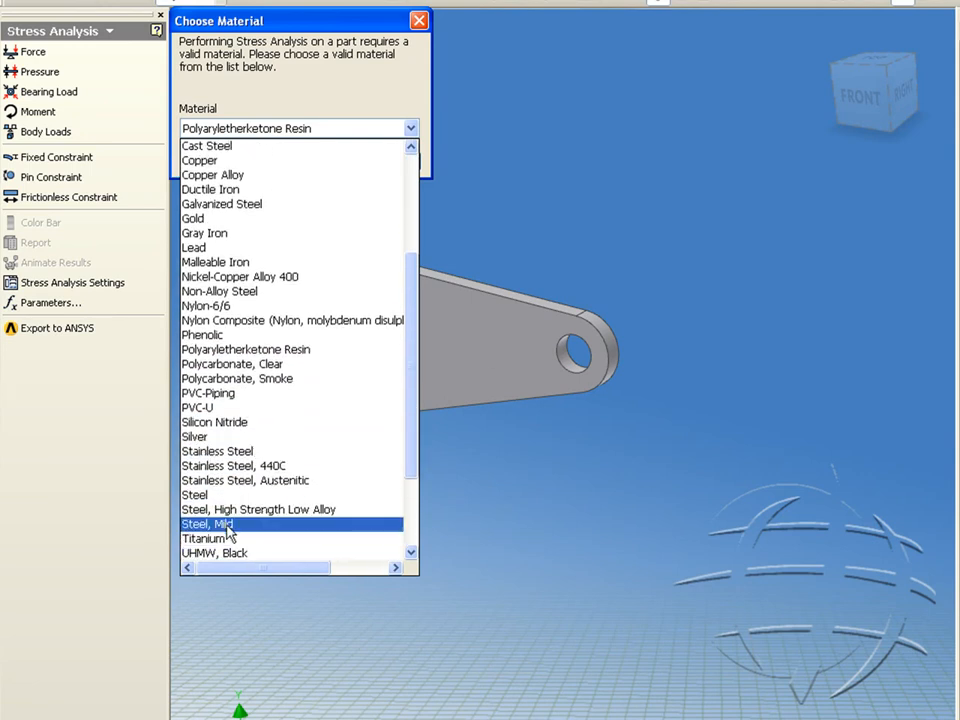
pyautogui.click(255, 523)
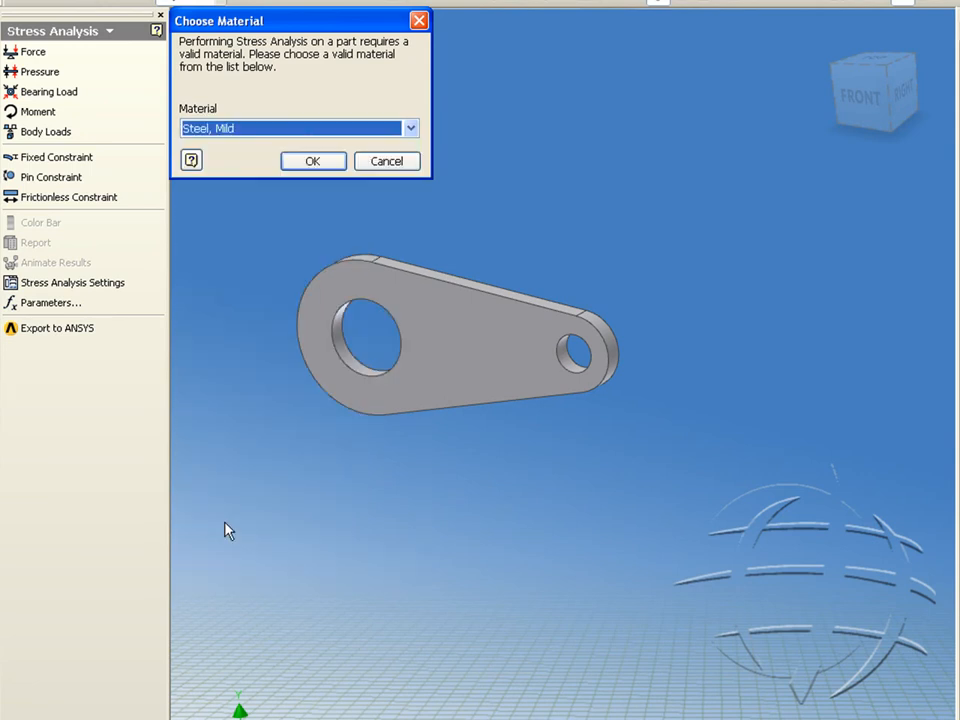
pyautogui.click(308, 162)
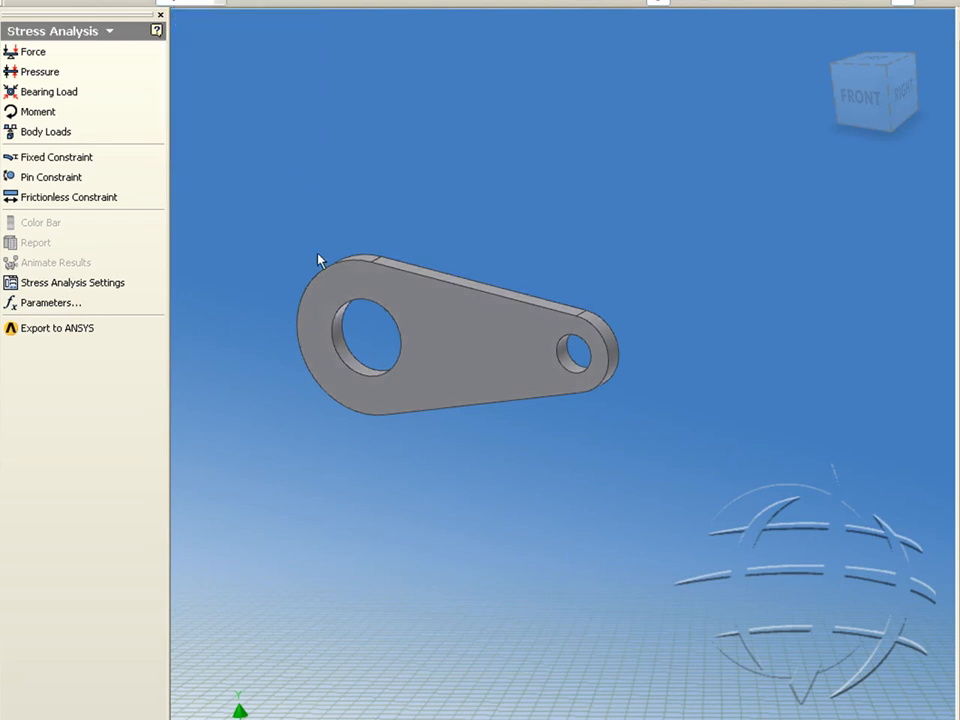
# Apply a Fixed Constraint to the inner cylindrical face of the larger hole.
pyautogui.scroll(3, 341, 338)
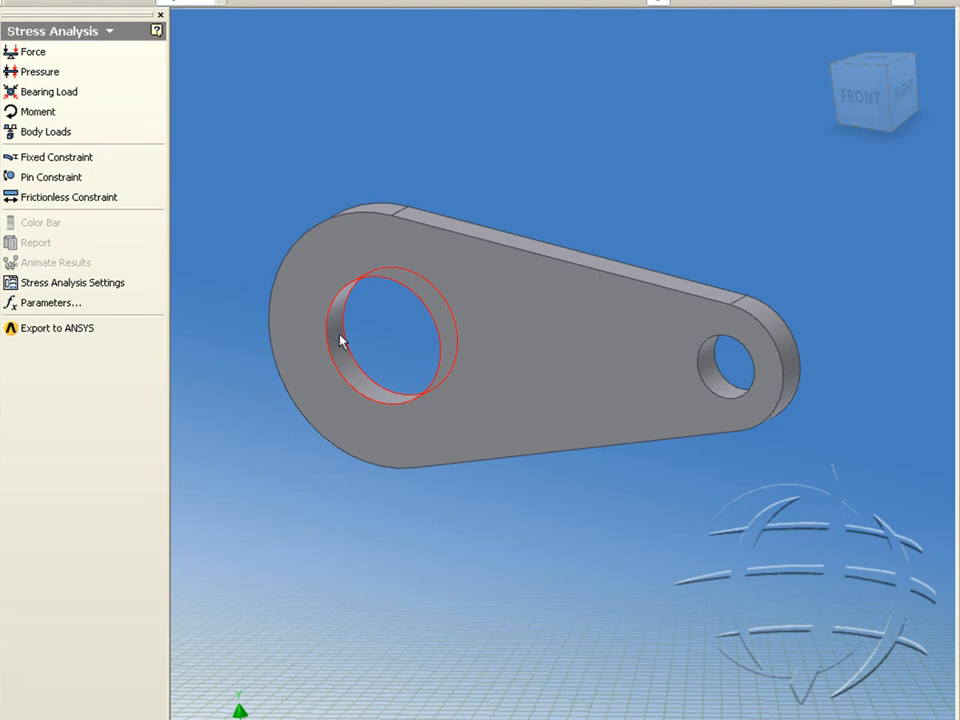
pyautogui.click(50, 157)
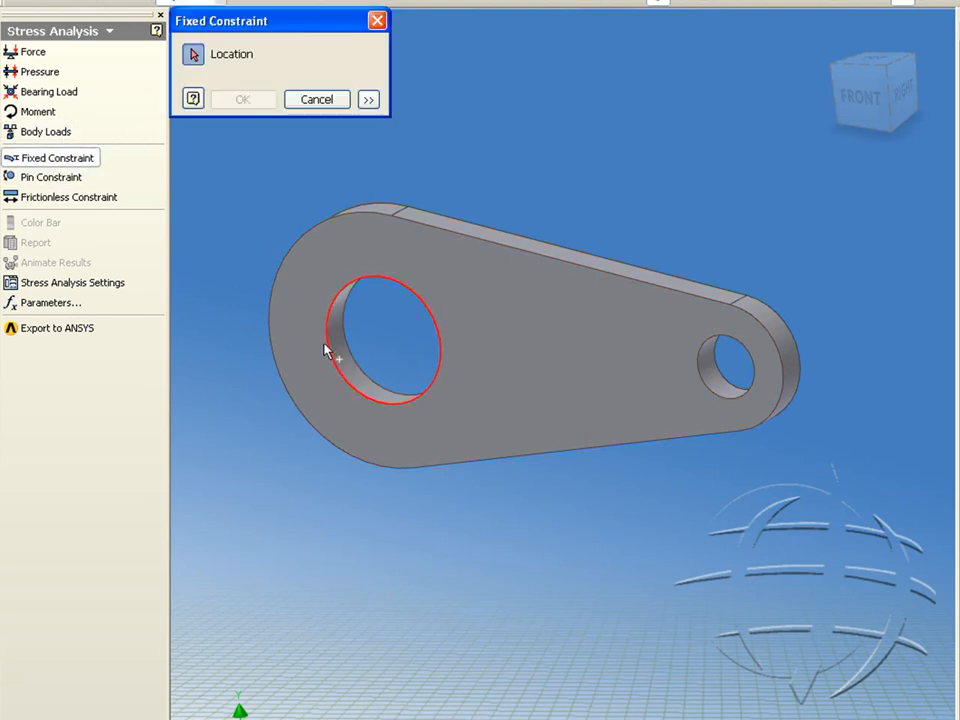
pyautogui.click(347, 372)
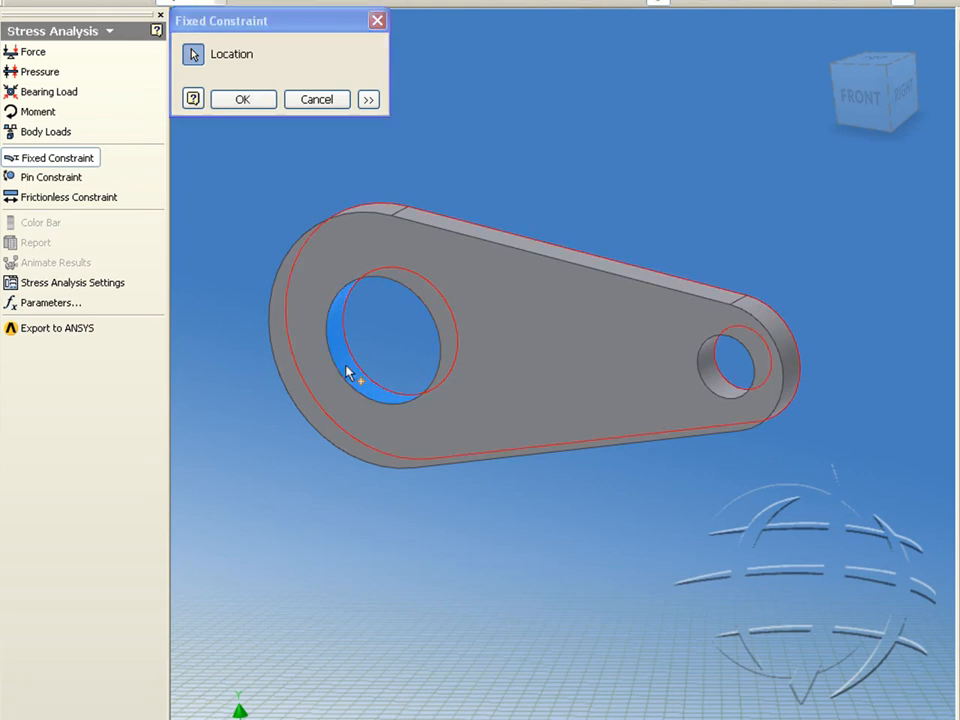
pyautogui.click(259, 106)
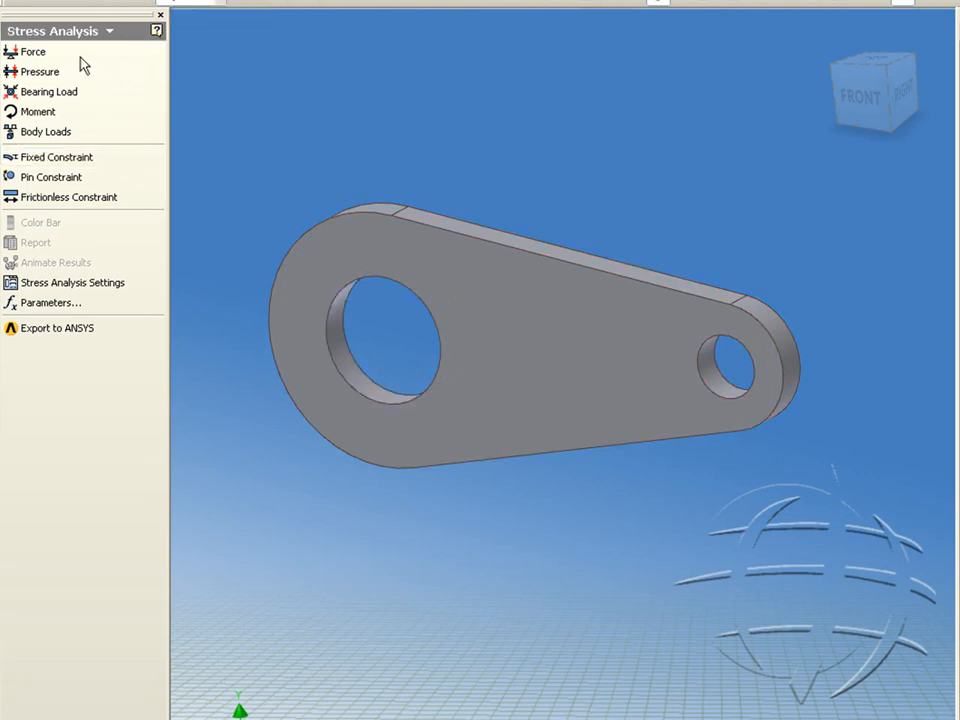
# Apply a Force to the smaller hole's inner face using vector components, with Fx set to 1000 lbforce.
pyautogui.click(29, 52)
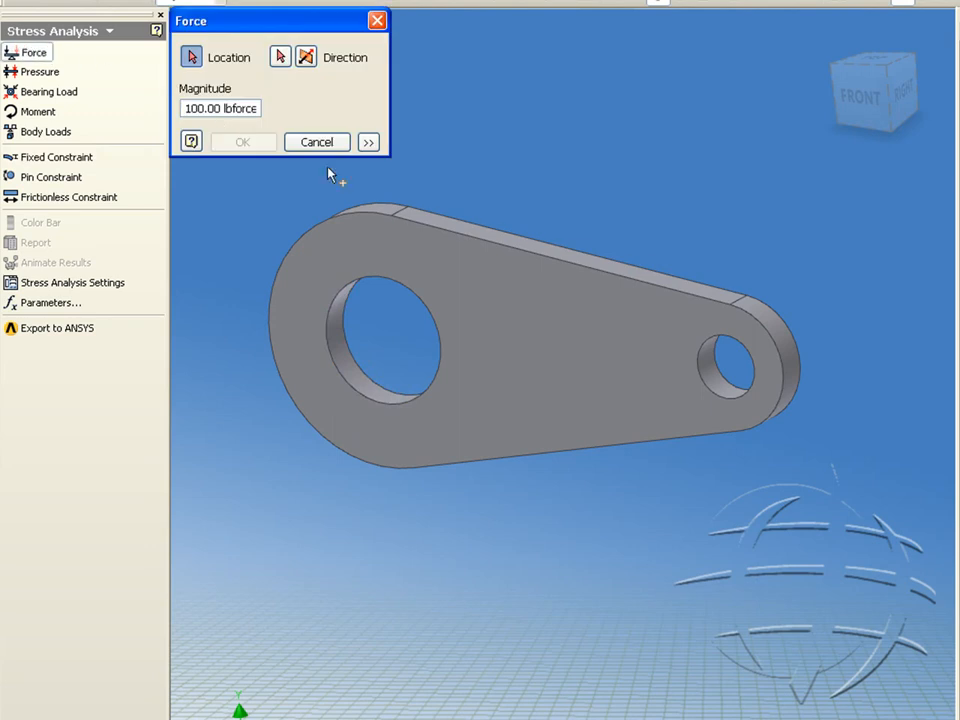
pyautogui.click(709, 377)
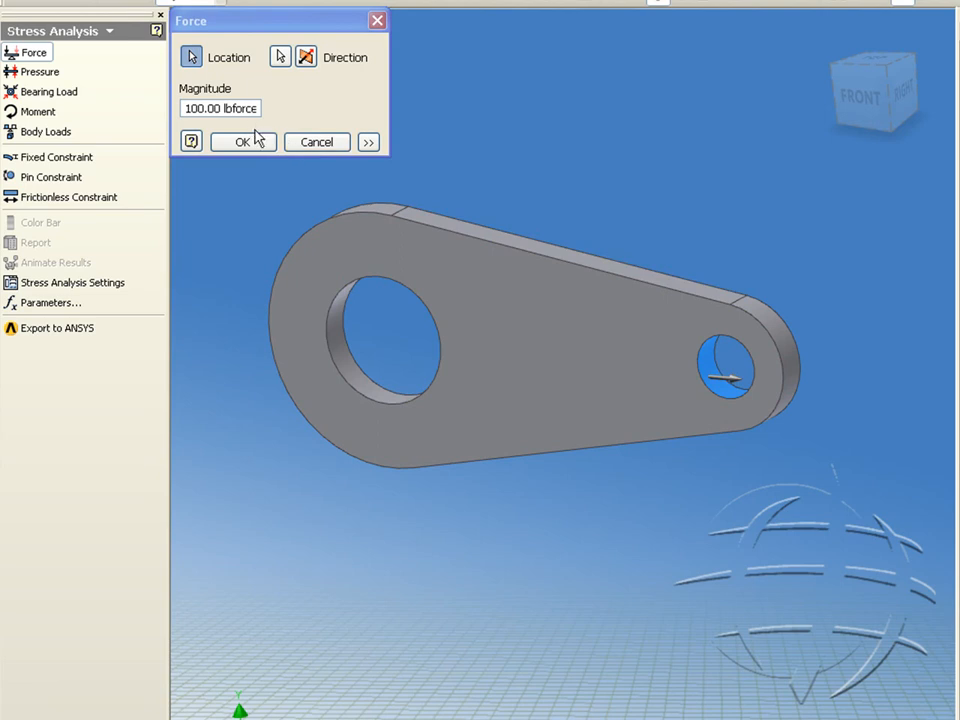
pyautogui.click(368, 142)
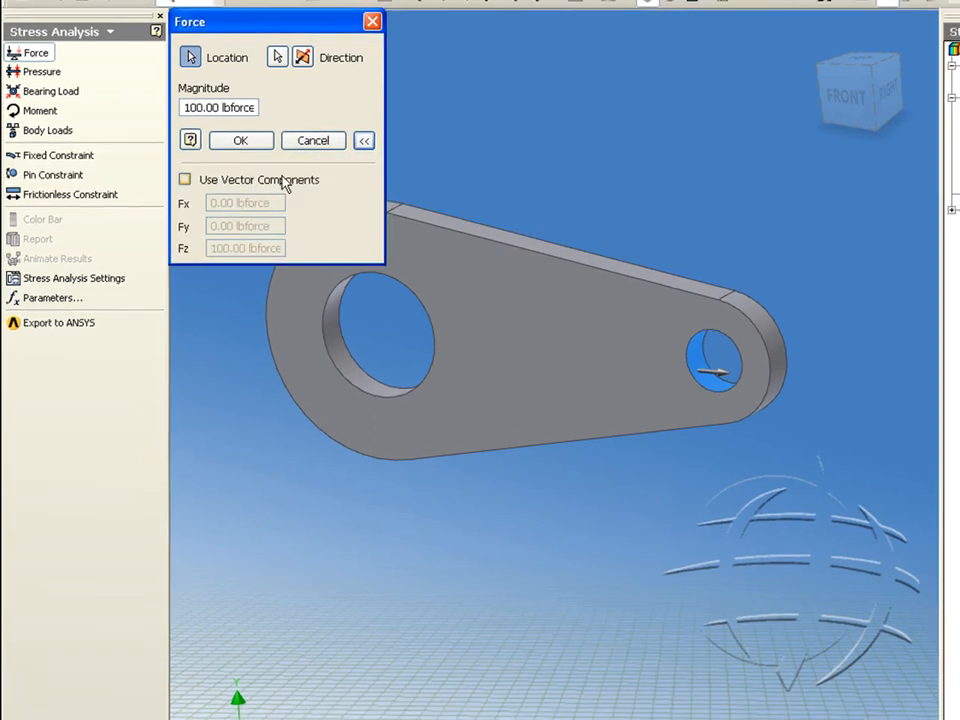
pyautogui.click(185, 180)
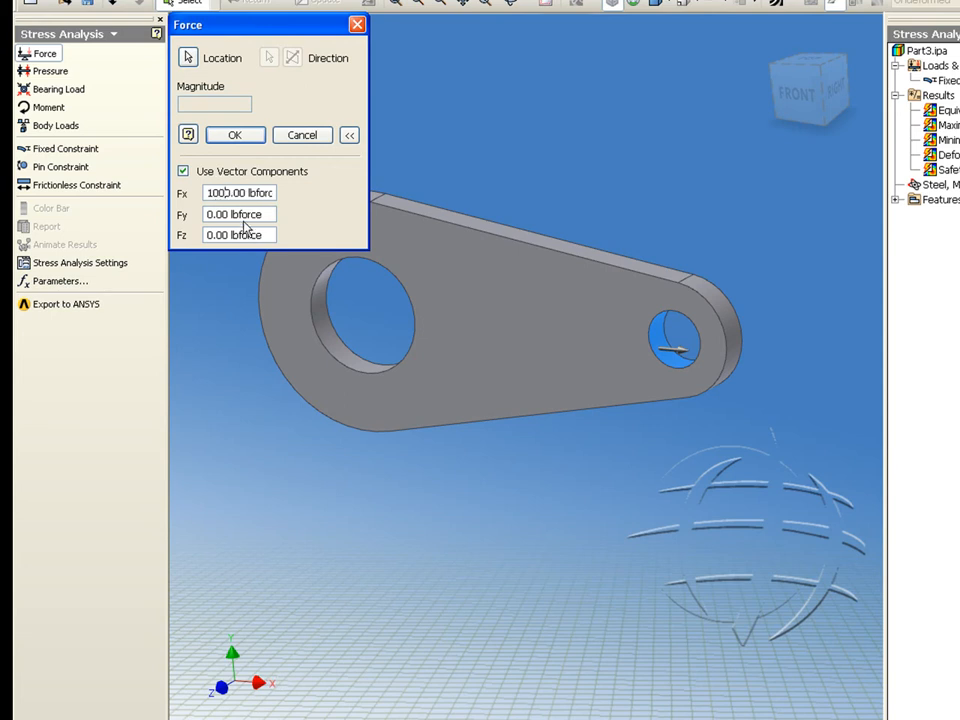
pyautogui.click(235, 135)
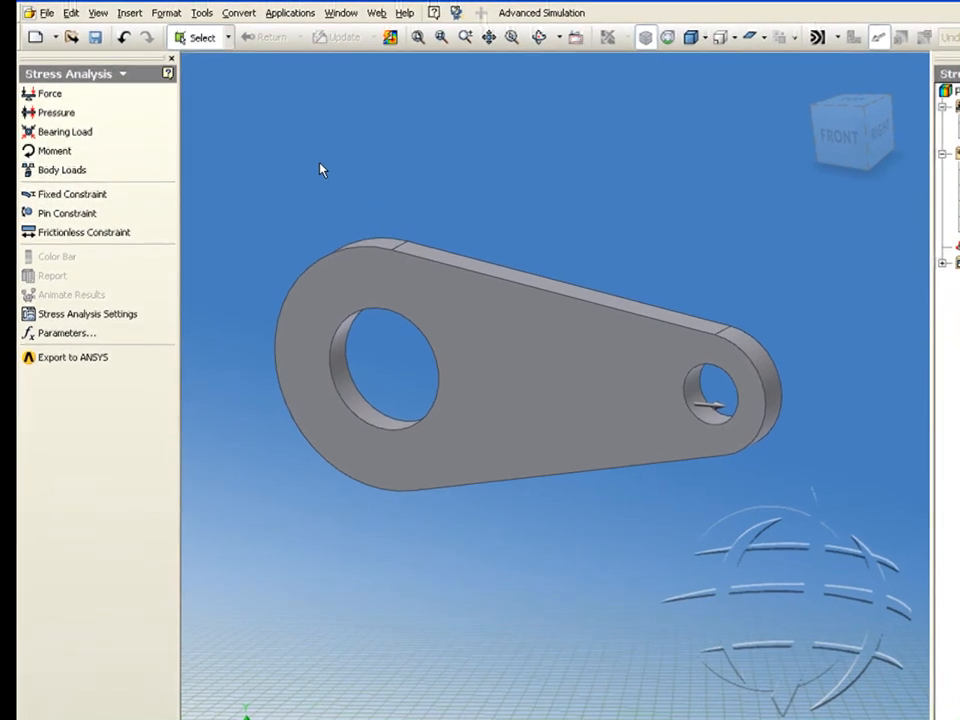
# Run the stress analysis and display the Deformation result followed by the Safety Factor result.
pyautogui.click(392, 40)
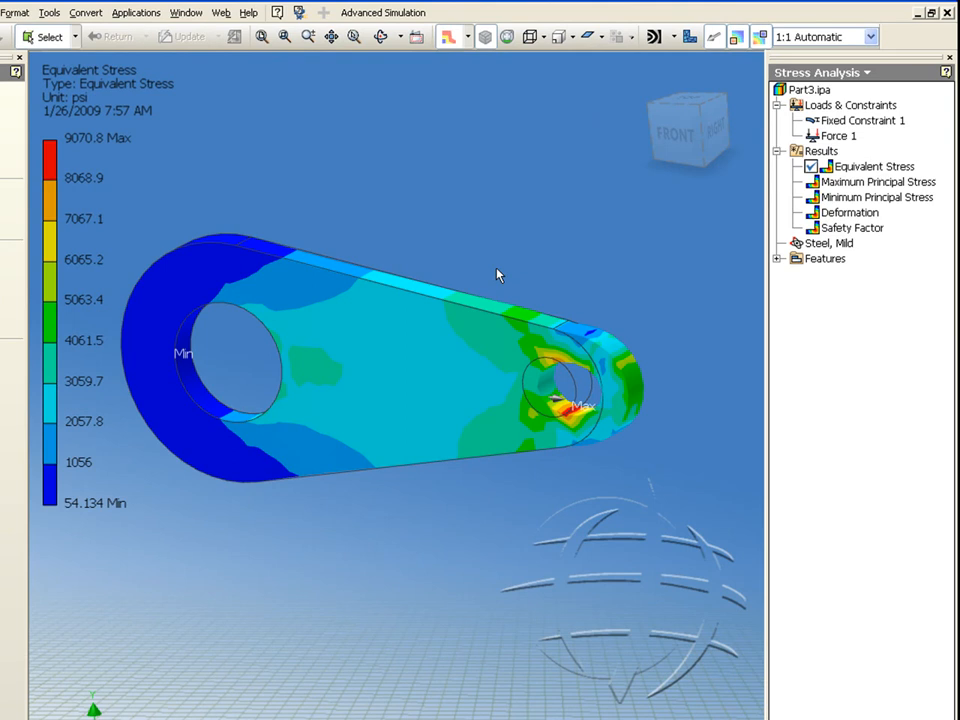
pyautogui.doubleClick(848, 214)
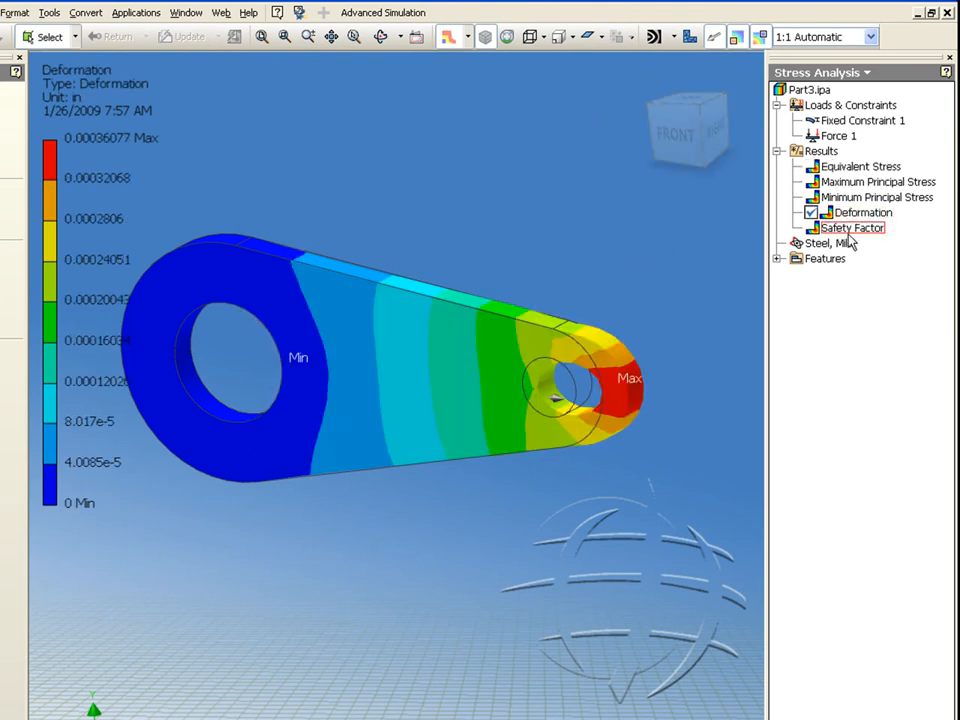
pyautogui.click(848, 233)
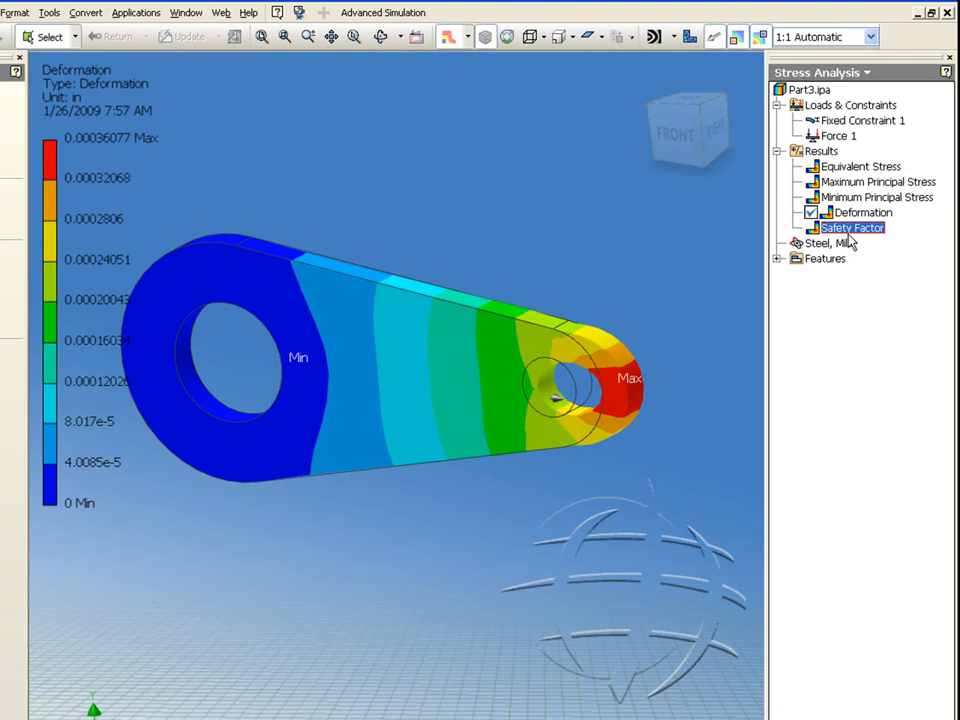
pyautogui.click(840, 229)
pyautogui.click(871, 256)
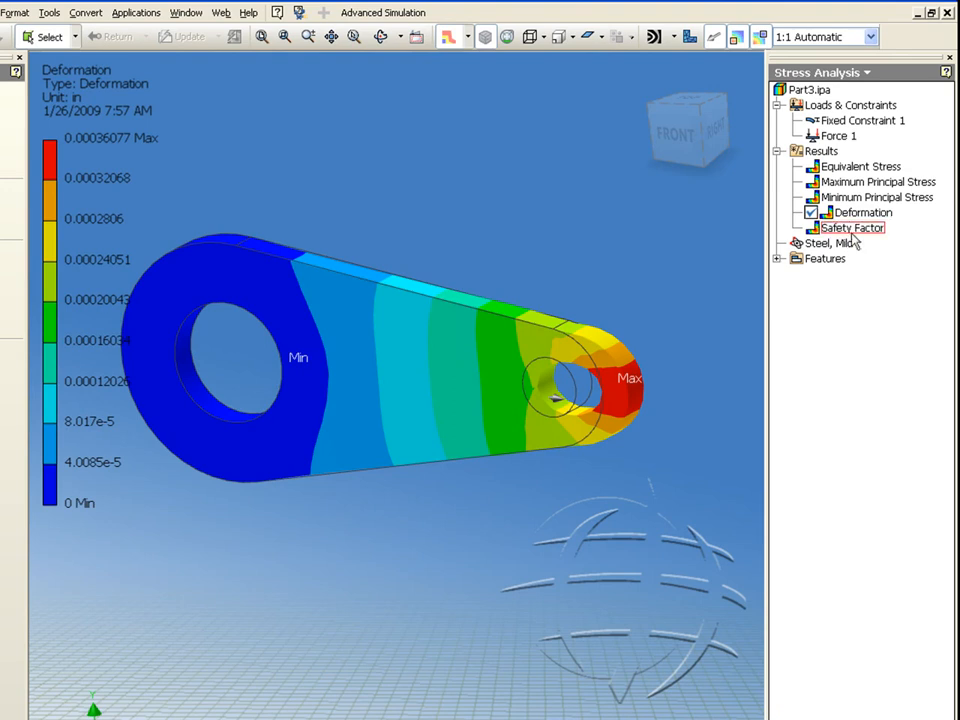
pyautogui.doubleClick(851, 232)
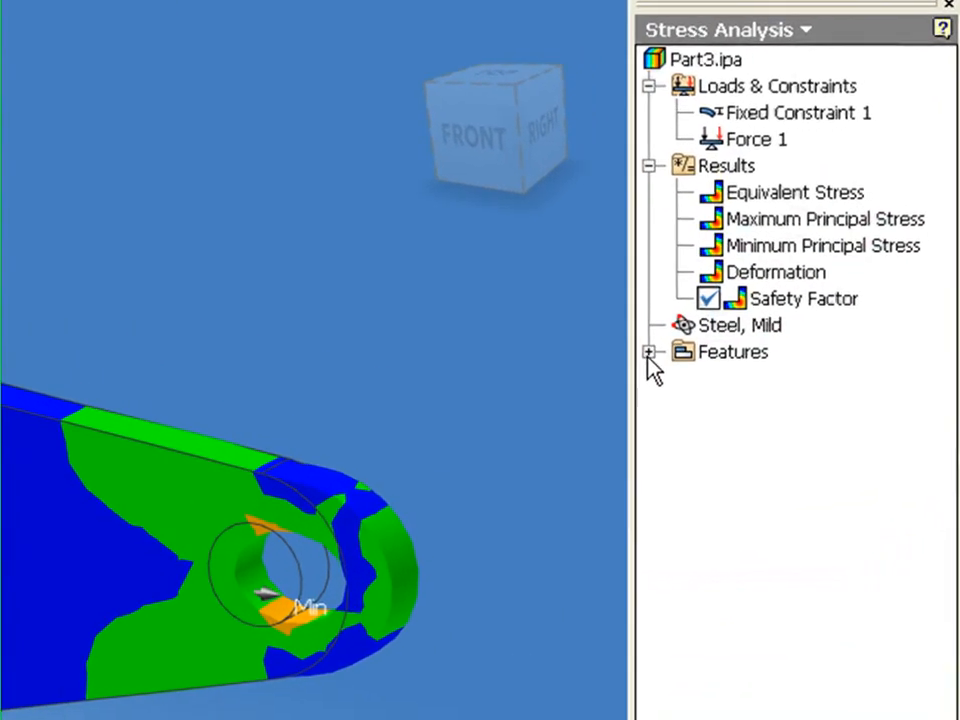
# Edit the extrusion's sketch, moving the smaller inner circle's diameter dimension closer and replacing its expression with .75.
pyautogui.click(648, 353)
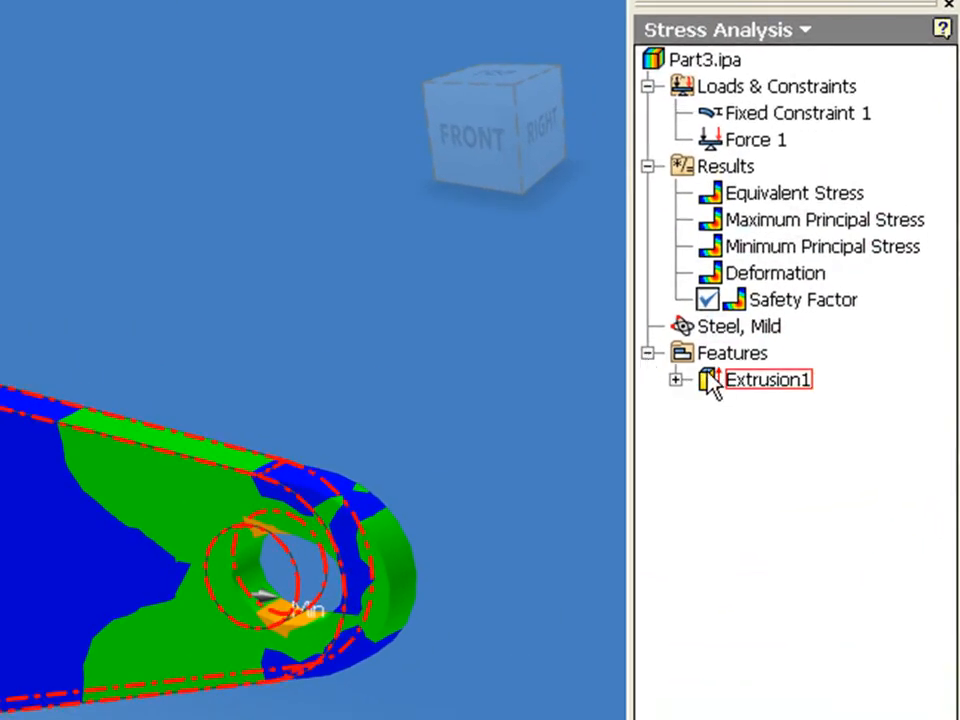
pyautogui.click(676, 380)
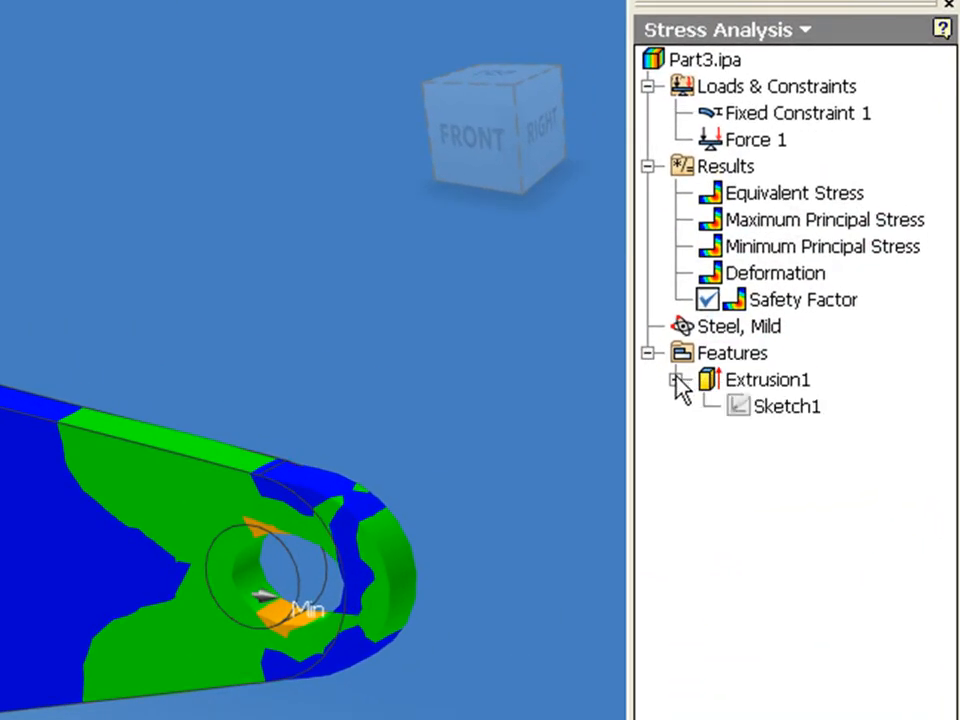
pyautogui.rightClick(778, 413)
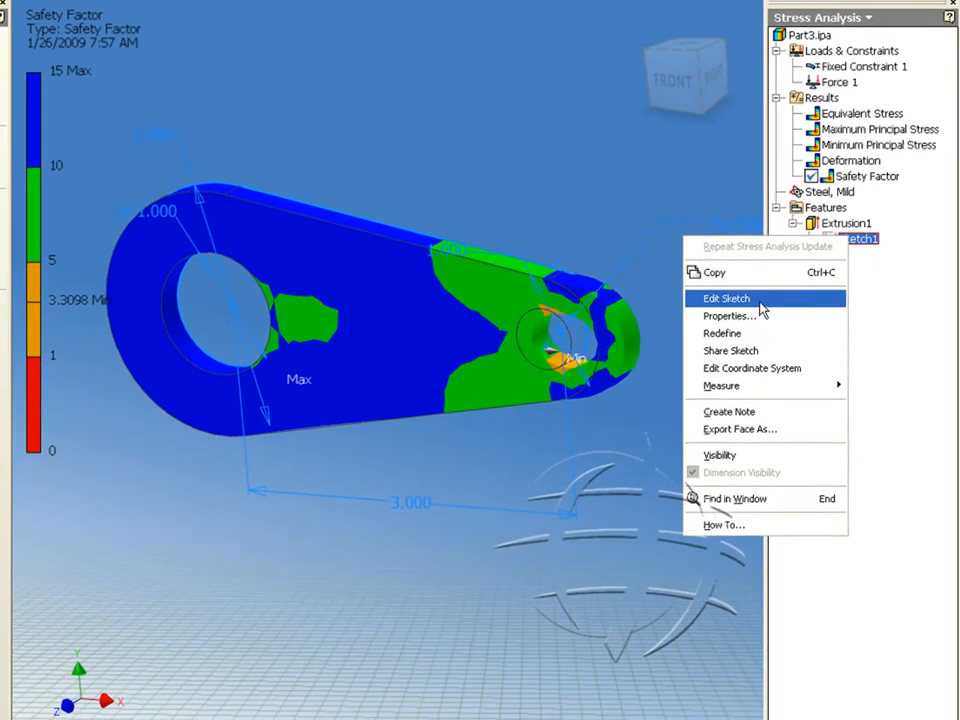
pyautogui.click(610, 507)
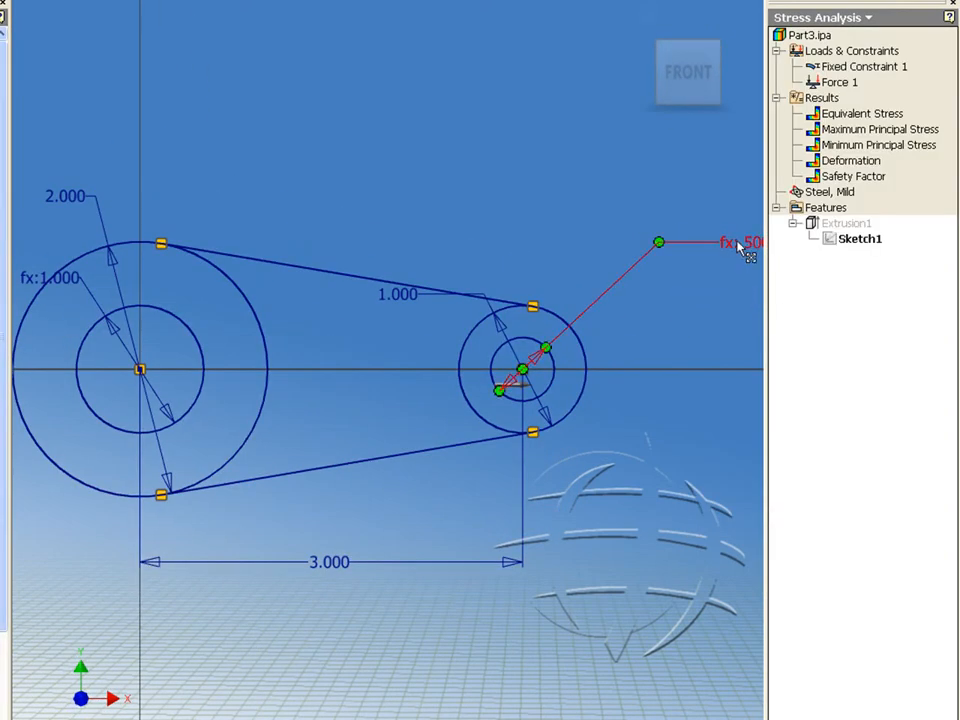
pyautogui.moveTo(738, 247); pyautogui.dragTo(545, 195)
pyautogui.doubleClick(617, 200)
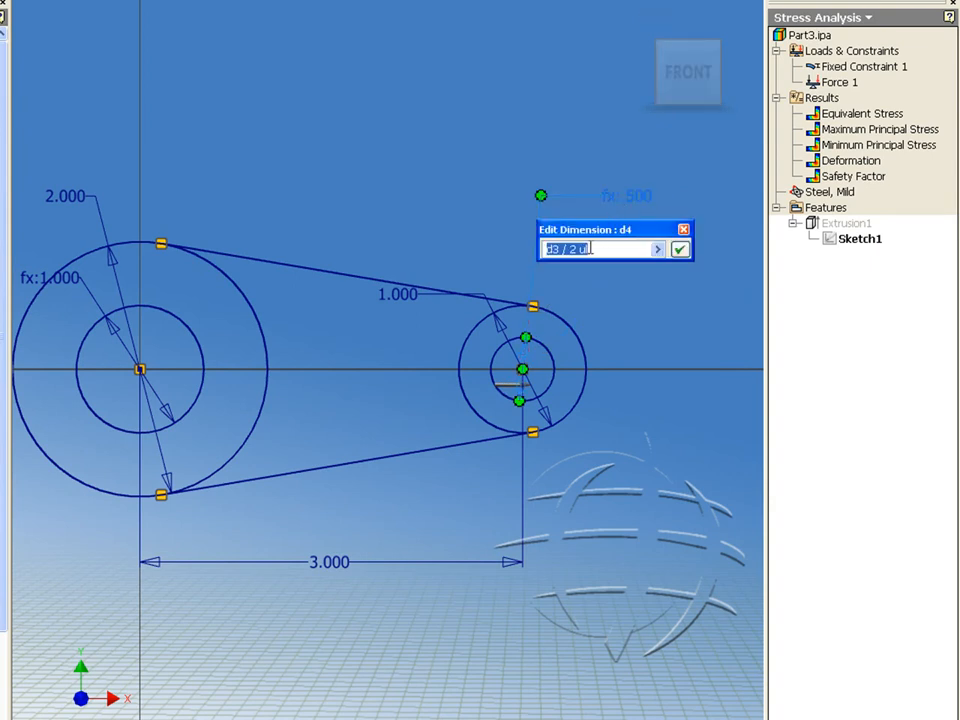
pyautogui.click(542, 249)
pyautogui.press('Delete')
pyautogui.write('.75')
pyautogui.press('Return')
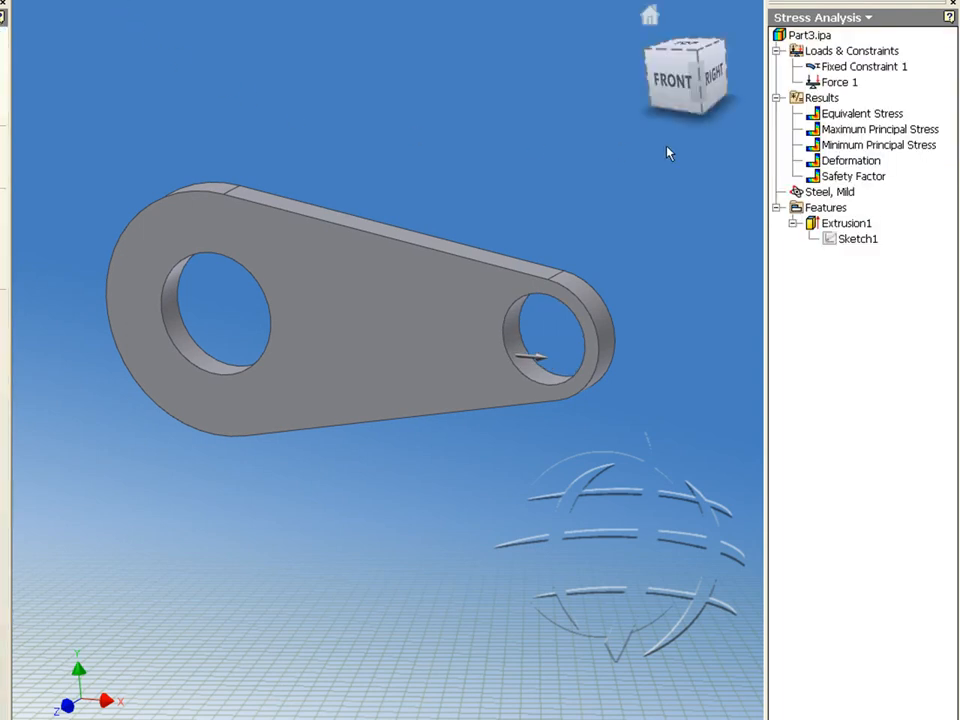
# Display the Equivalent Stress result and update the stress analysis for the modified link.
pyautogui.click(840, 114)
pyautogui.click(830, 116)
pyautogui.click(830, 116)
pyautogui.click(836, 144)
pyautogui.doubleClick(828, 130)
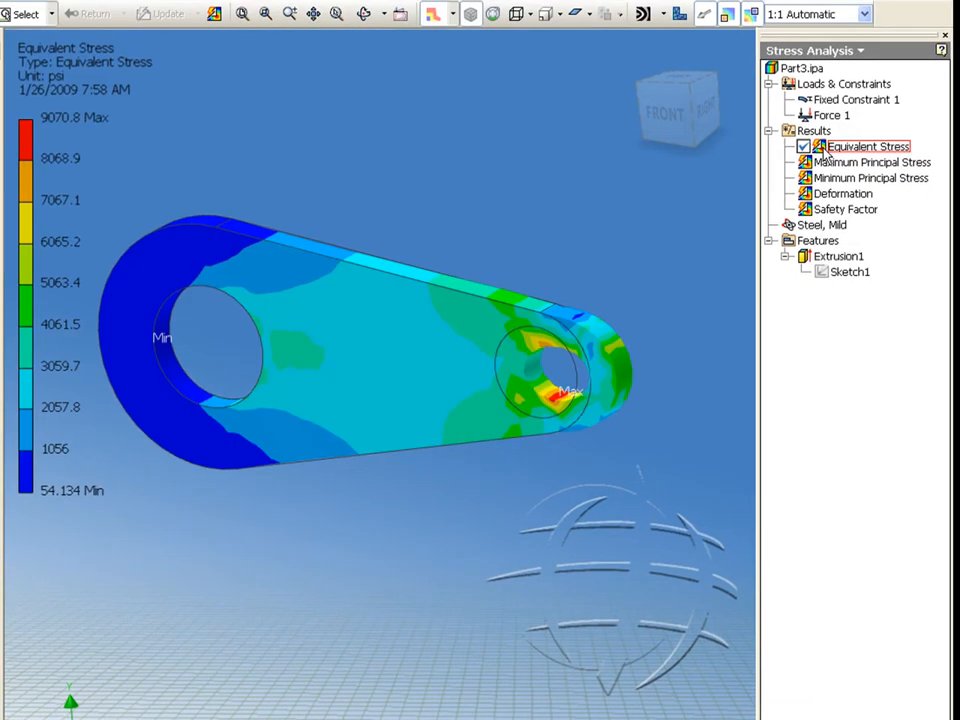
pyautogui.click(214, 14)
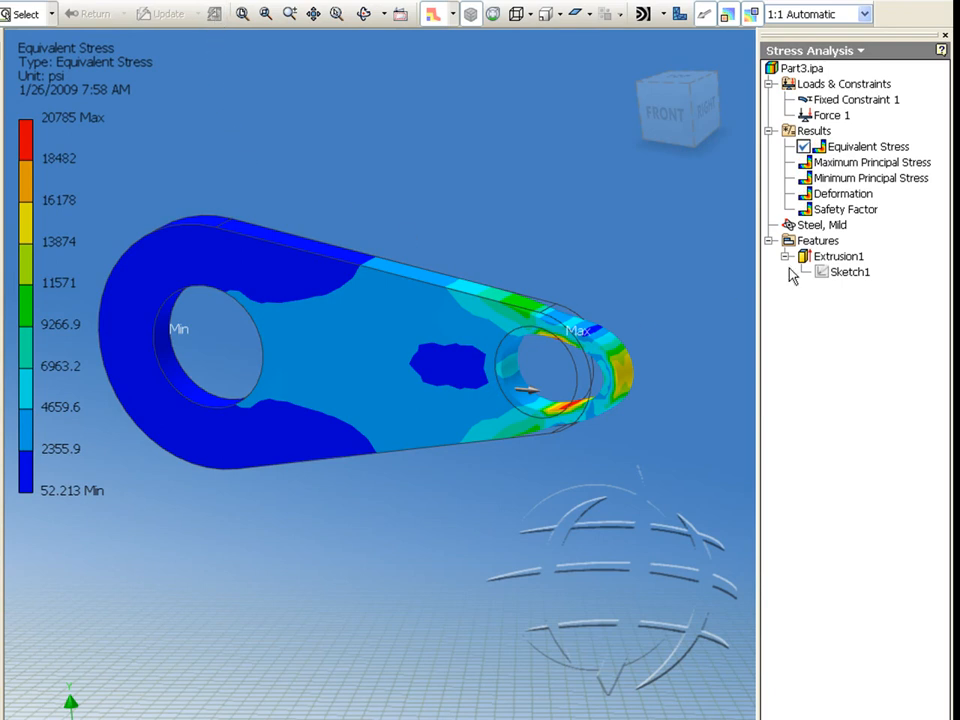
# Display the Safety Factor result followed by the Deformation result, and show the deformation at Actual scale.
pyautogui.doubleClick(835, 212)
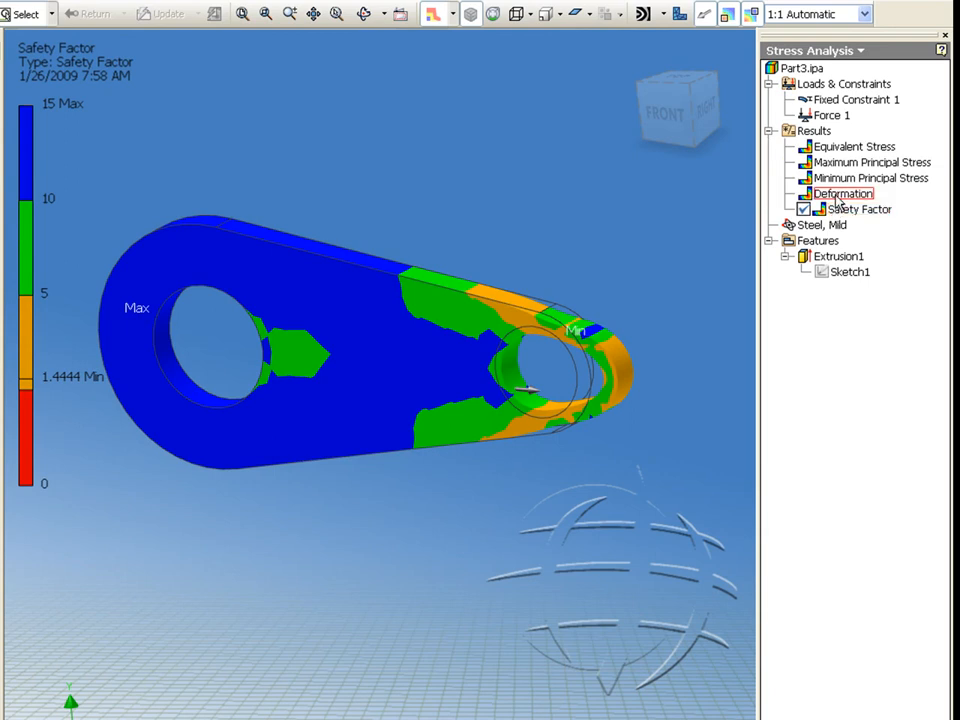
pyautogui.doubleClick(838, 196)
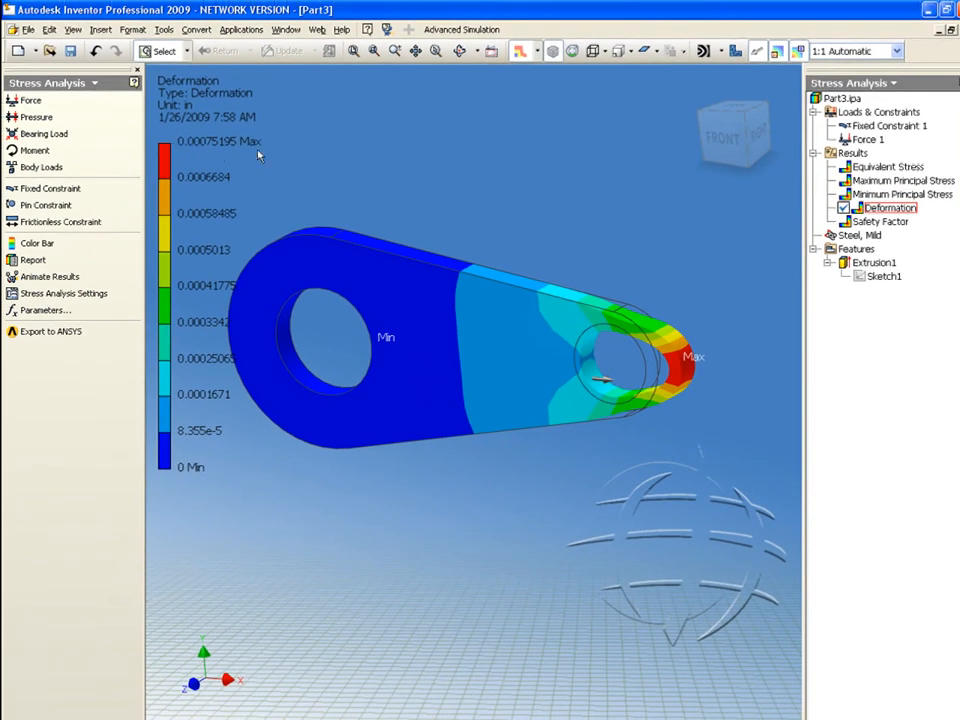
pyautogui.click(897, 51)
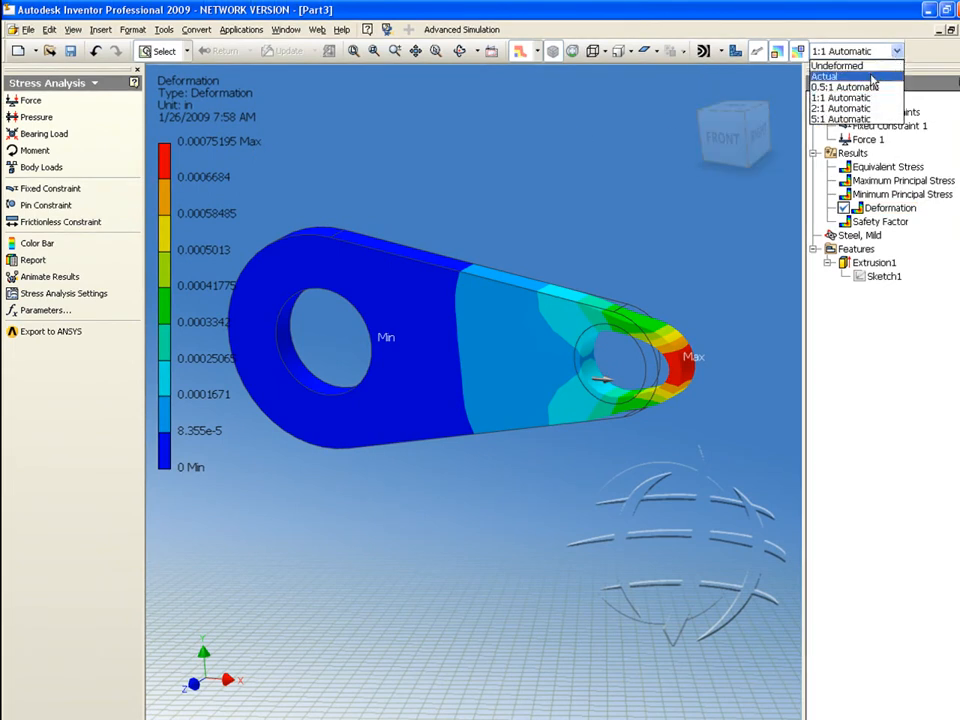
pyautogui.click(868, 77)
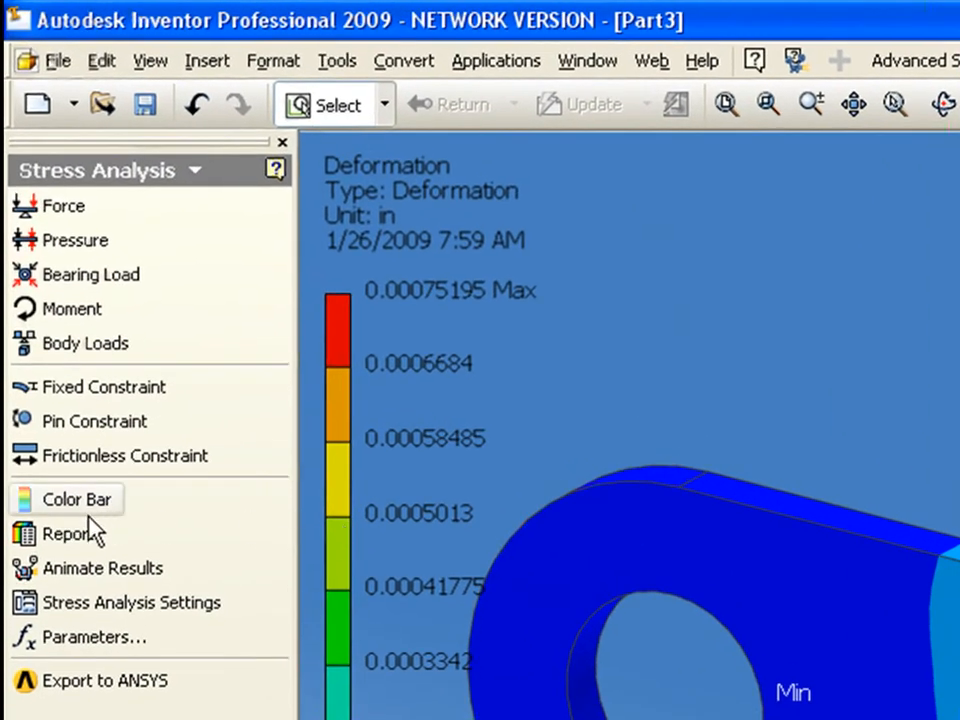
# Generate the stress analysis report and reposition and enlarge its browser window for reading.
pyautogui.click(72, 536)
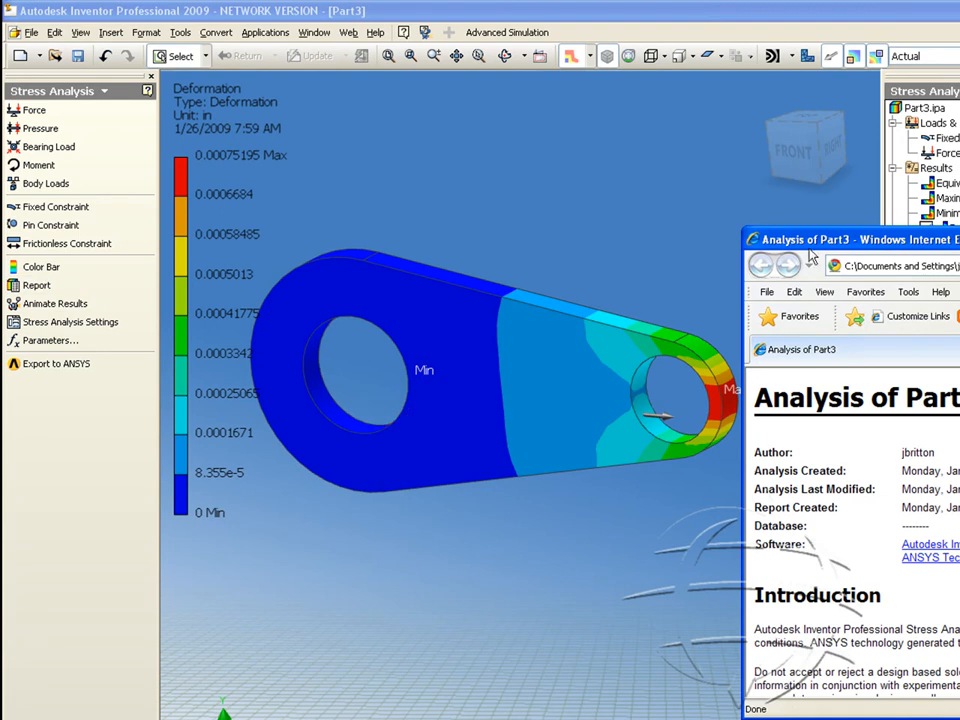
pyautogui.moveTo(818, 244); pyautogui.dragTo(79, 45)
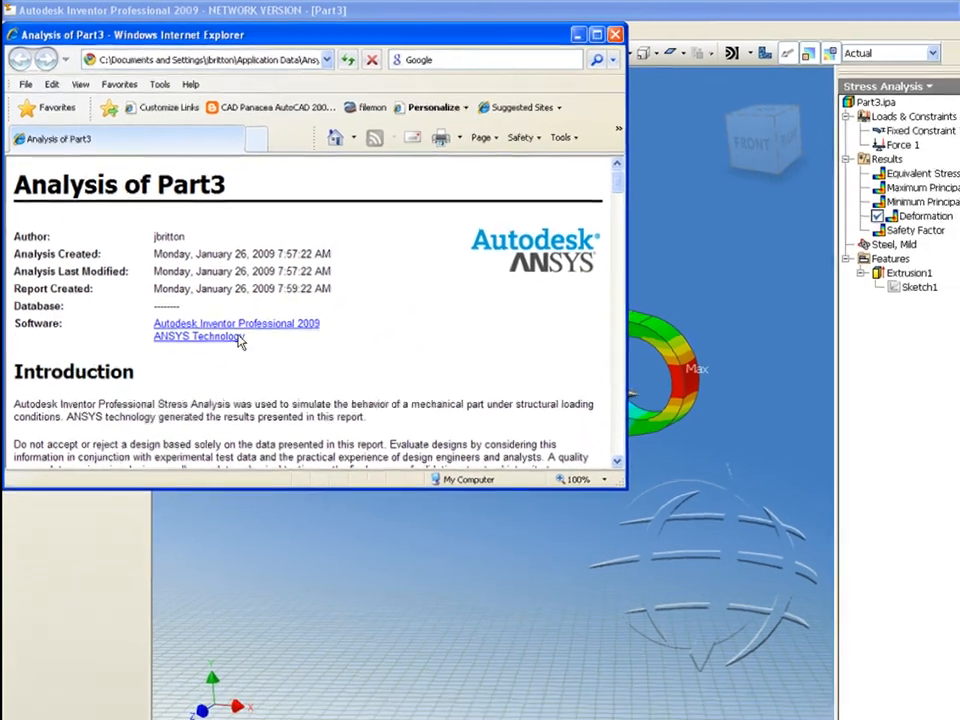
pyautogui.moveTo(586, 453); pyautogui.dragTo(886, 717)
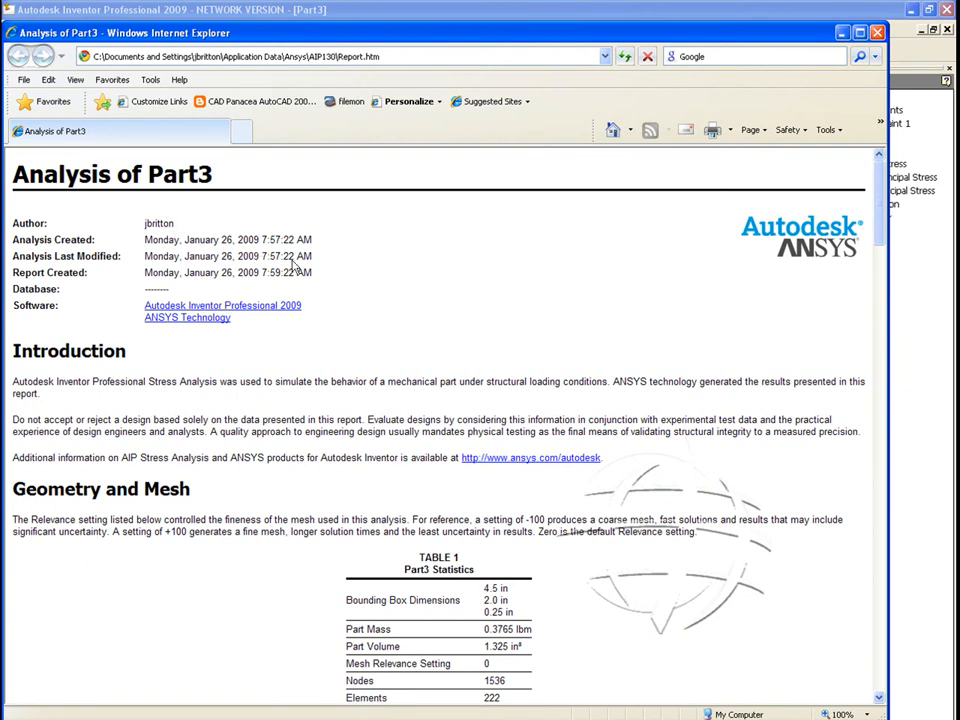
# Review the report's part statistics, material data, loads and constraints, structural results and figures, and close the report.
pyautogui.moveTo(880, 232); pyautogui.dragTo(880, 288)
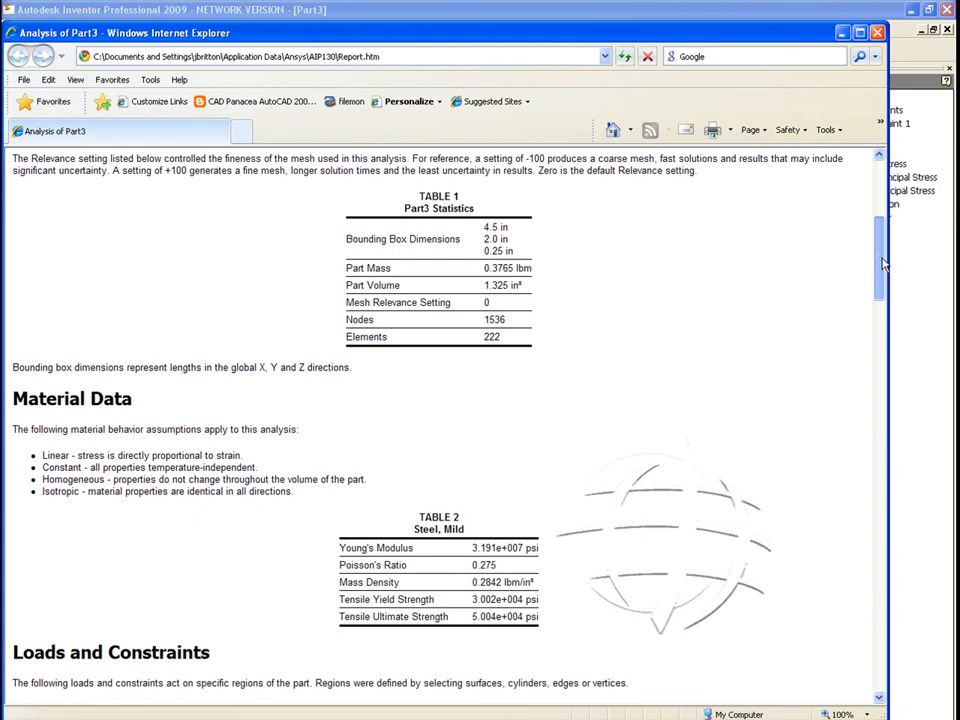
pyautogui.moveTo(883, 264); pyautogui.dragTo(877, 346)
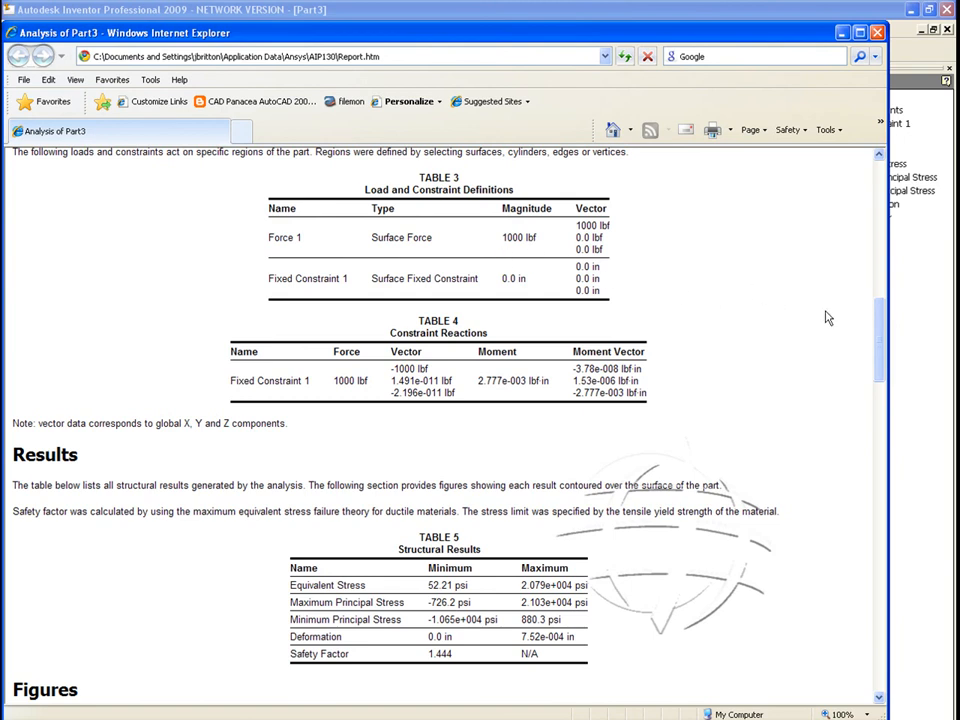
pyautogui.moveTo(880, 342); pyautogui.dragTo(880, 396)
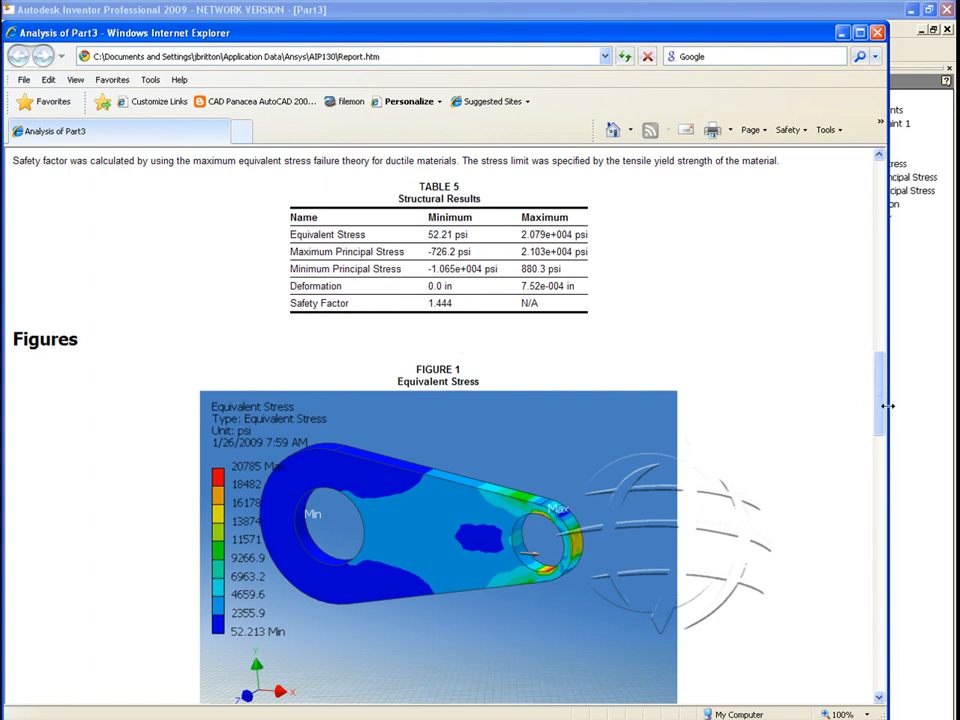
pyautogui.moveTo(883, 413); pyautogui.dragTo(860, 670)
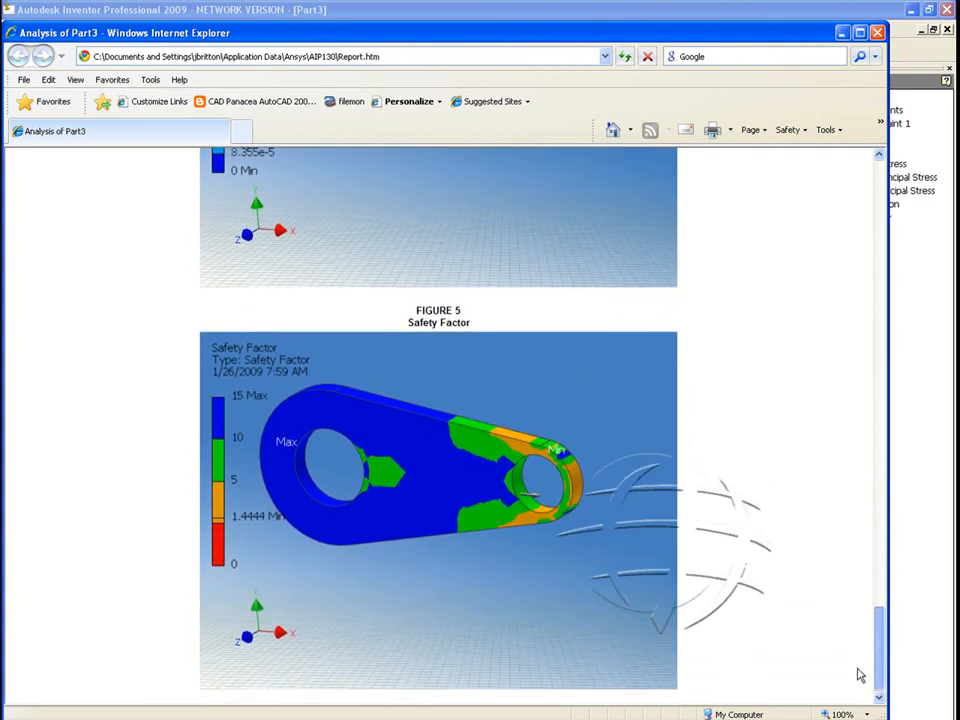
pyautogui.click(877, 32)
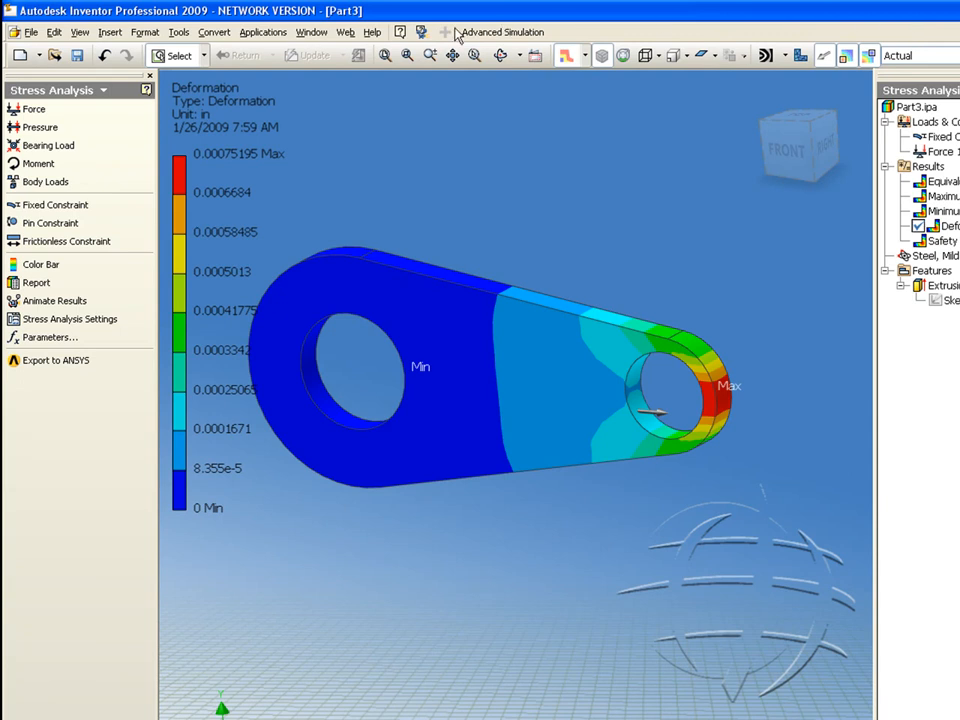
# Play the animation of the Deformation result at Normal speed and close the animation.
pyautogui.click(60, 300)
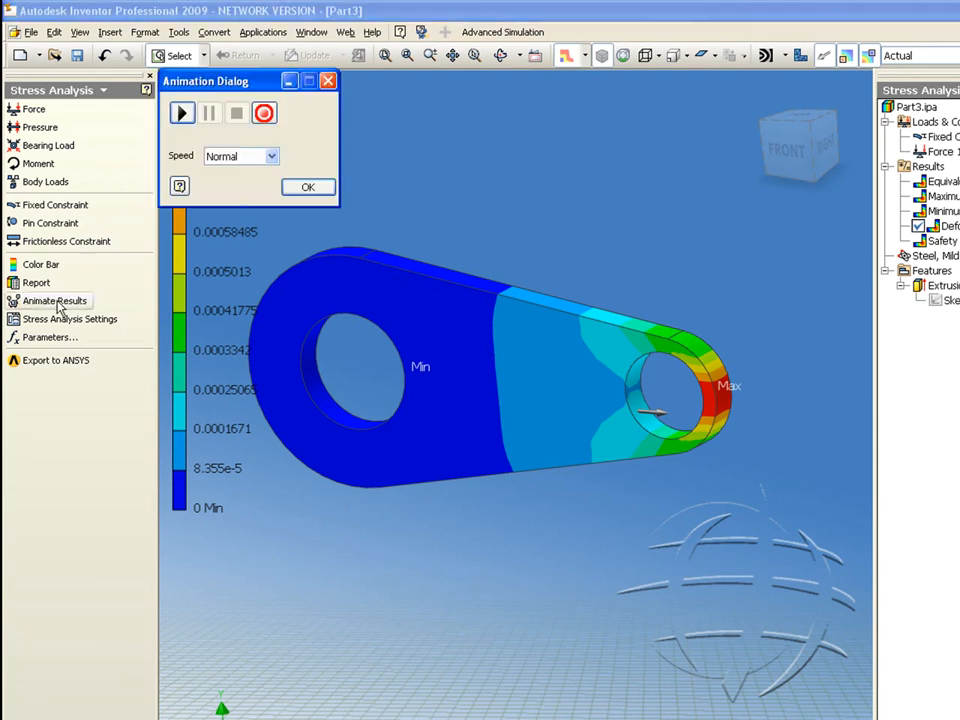
pyautogui.click(306, 188)
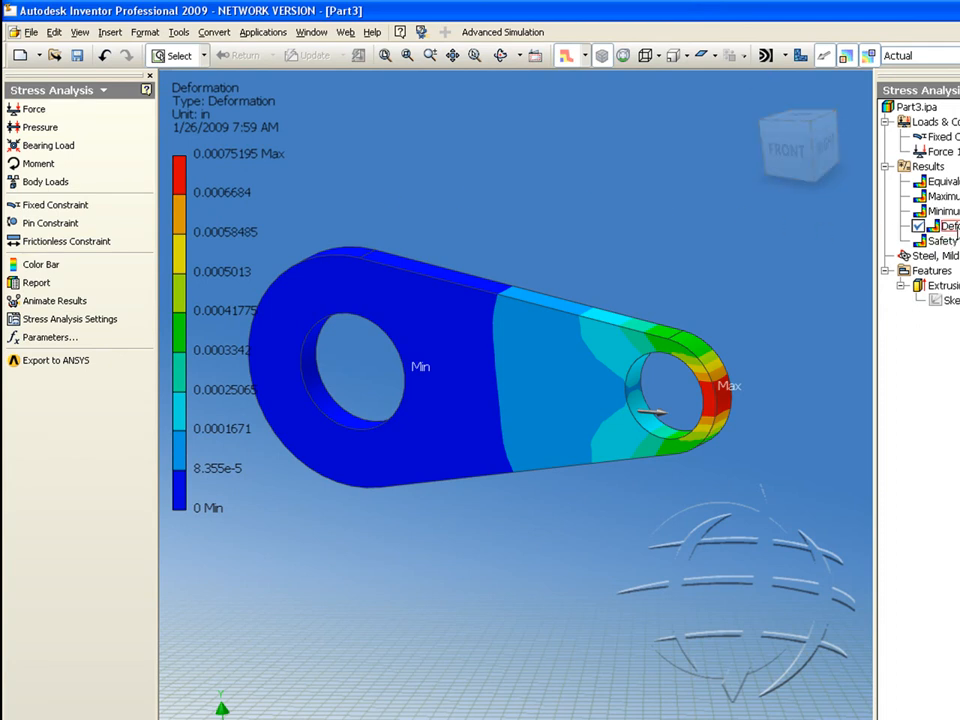
pyautogui.click(62, 300)
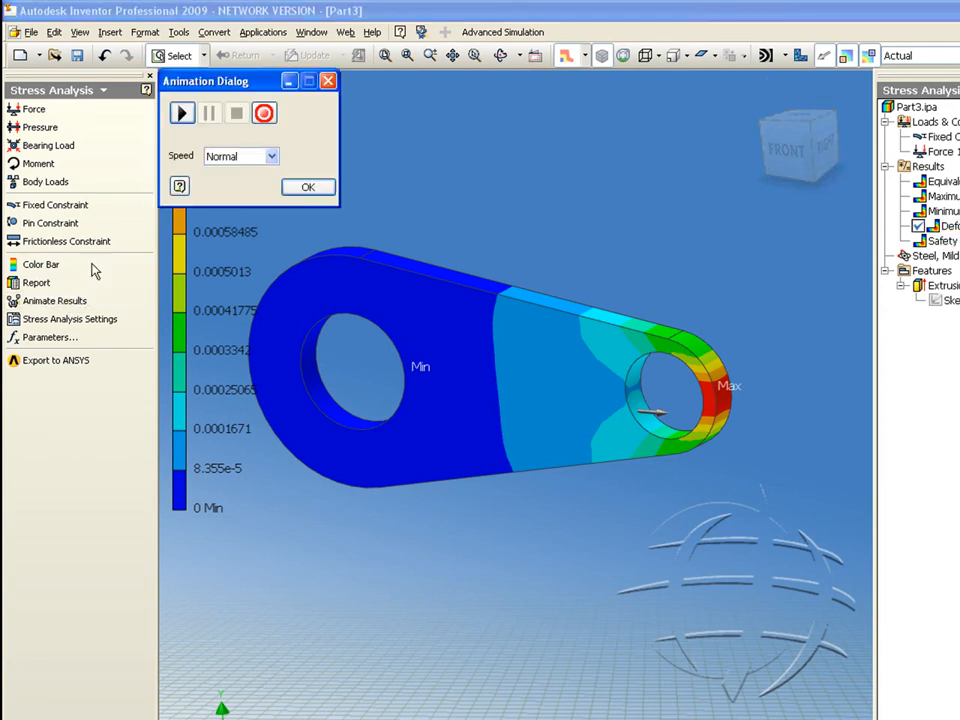
pyautogui.click(181, 114)
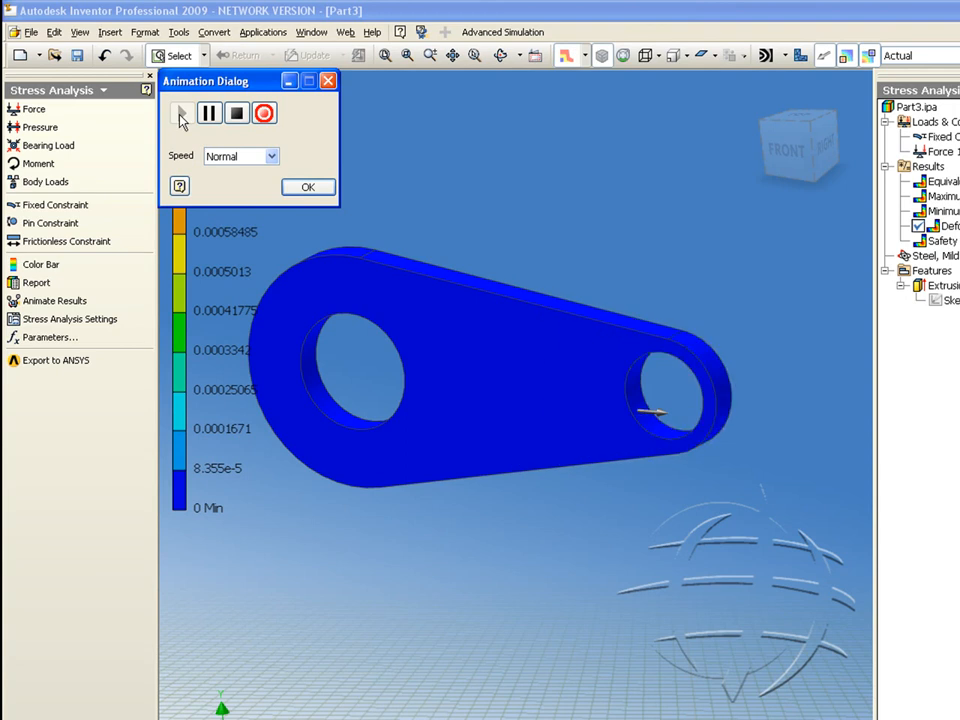
pyautogui.click(310, 189)
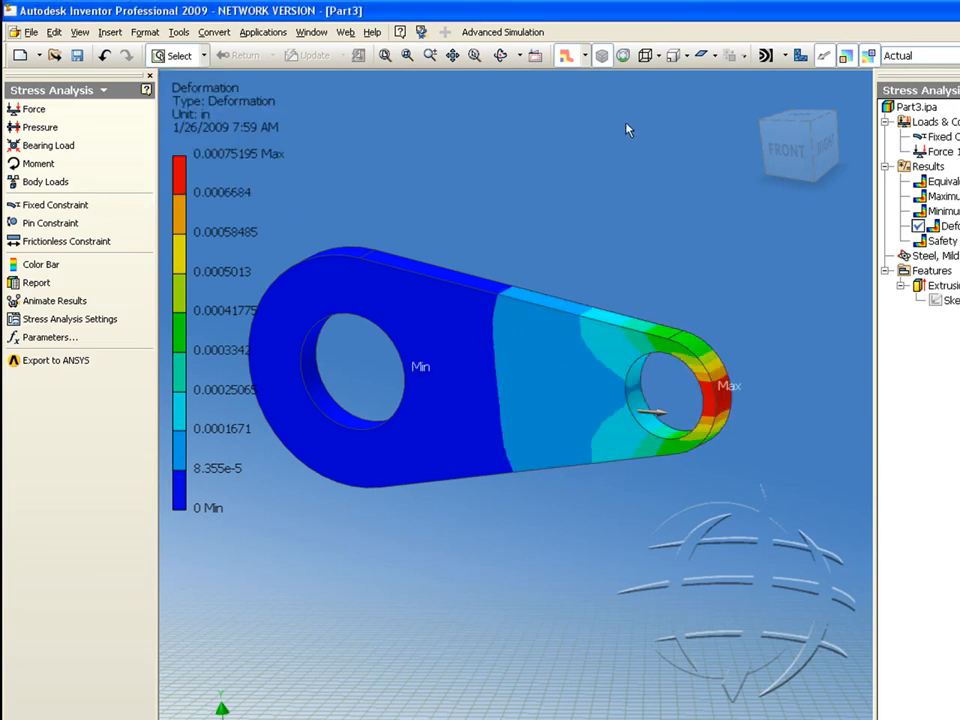
# Exaggerate the displayed deformation to 5:1 Automatic, and return the display scale to 1:1 Automatic.
pyautogui.click(920, 55)
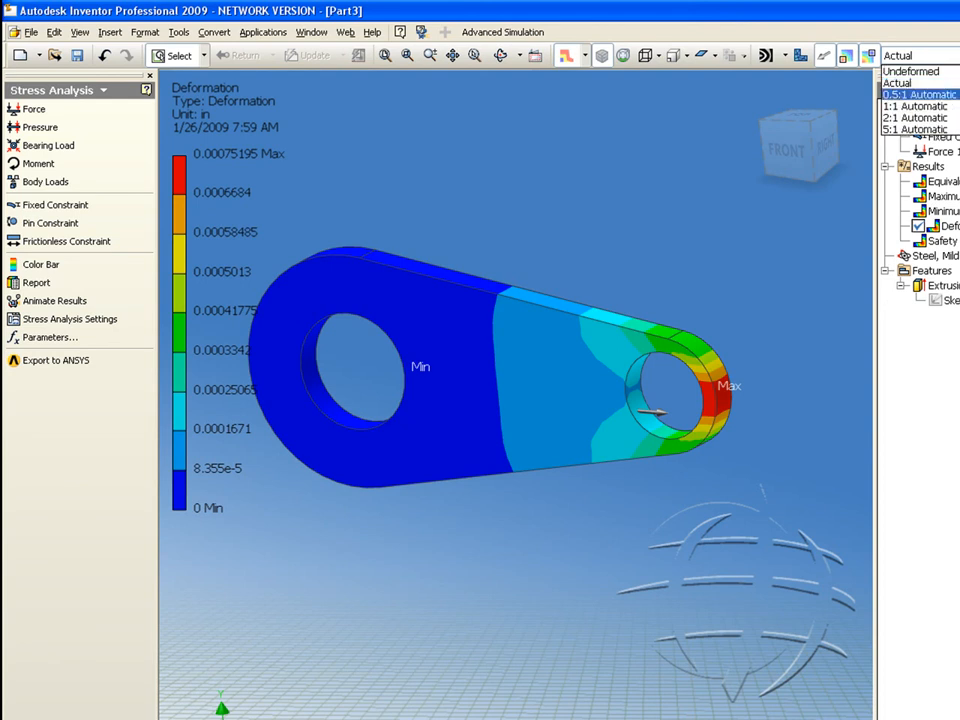
pyautogui.click(900, 128)
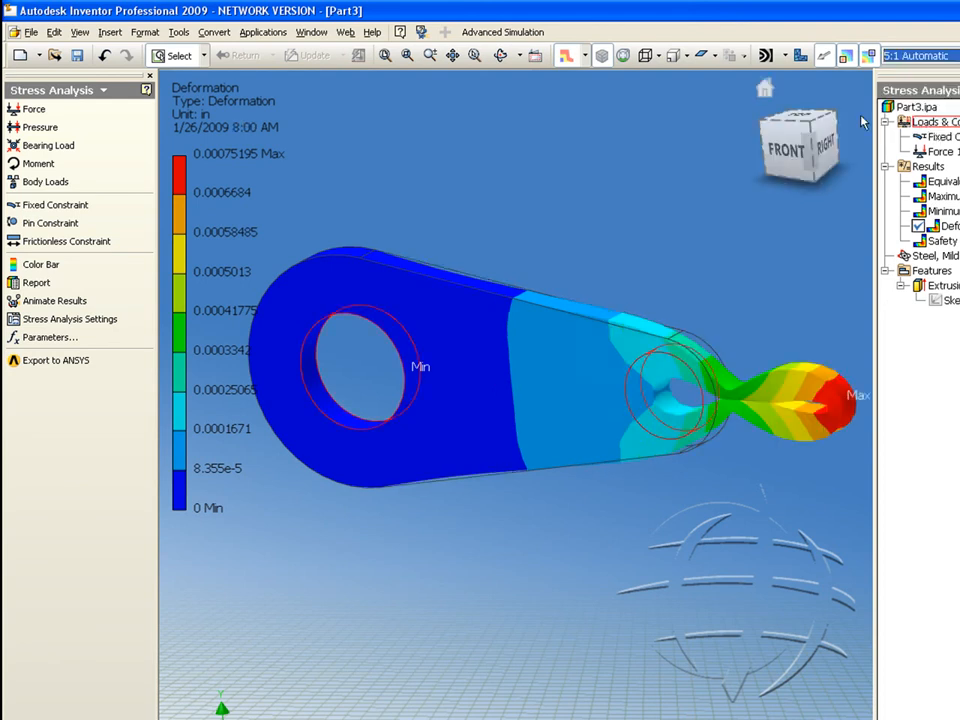
pyautogui.click(920, 55)
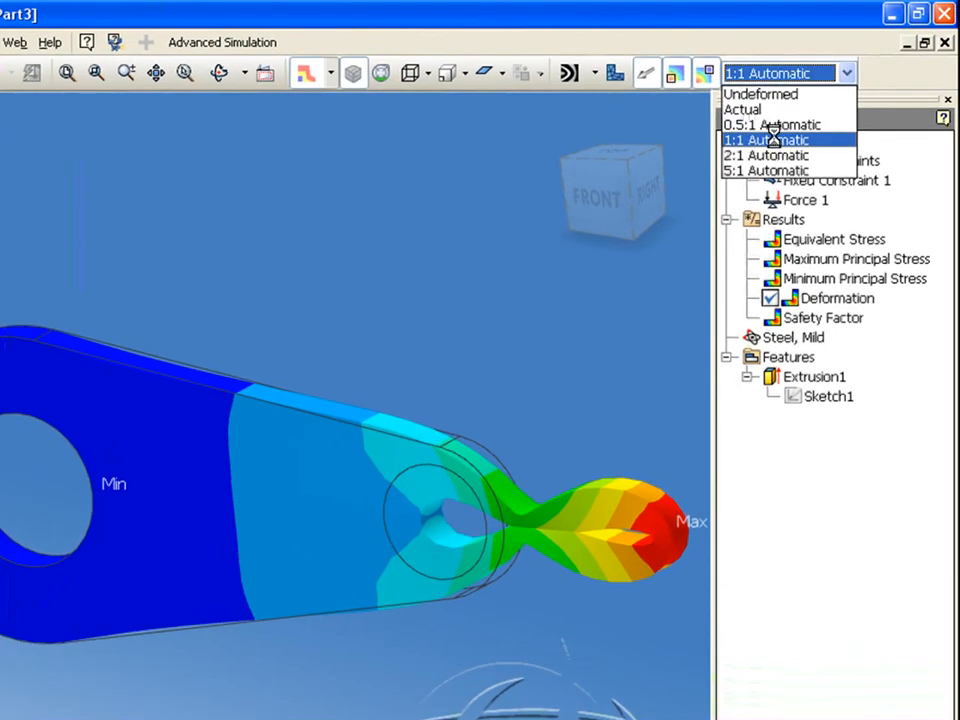
pyautogui.click(924, 106)
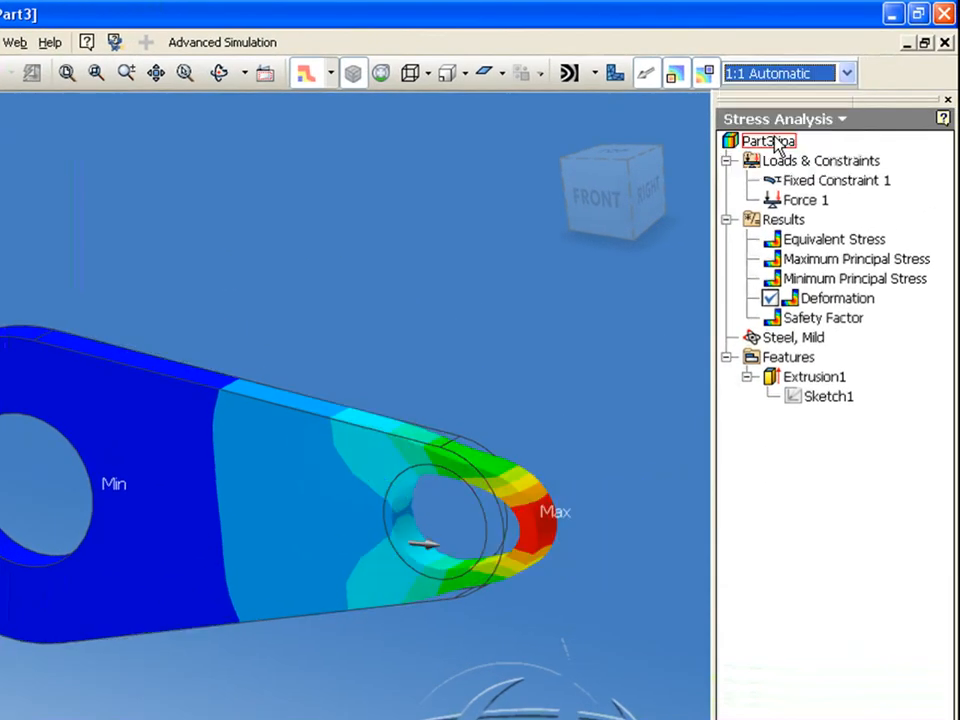